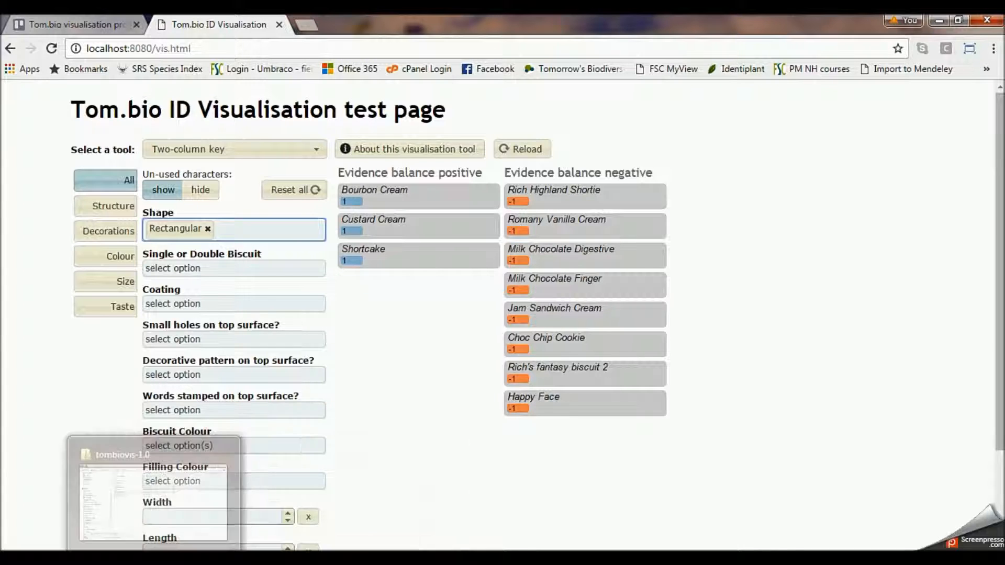
- Switch to the tombiovis-1.0 folder window and look inside the biscuits folder under kb
{"action": "left_click", "coordinate": [146, 561]}
{"action": "left_click", "coordinate": [397, 292]}
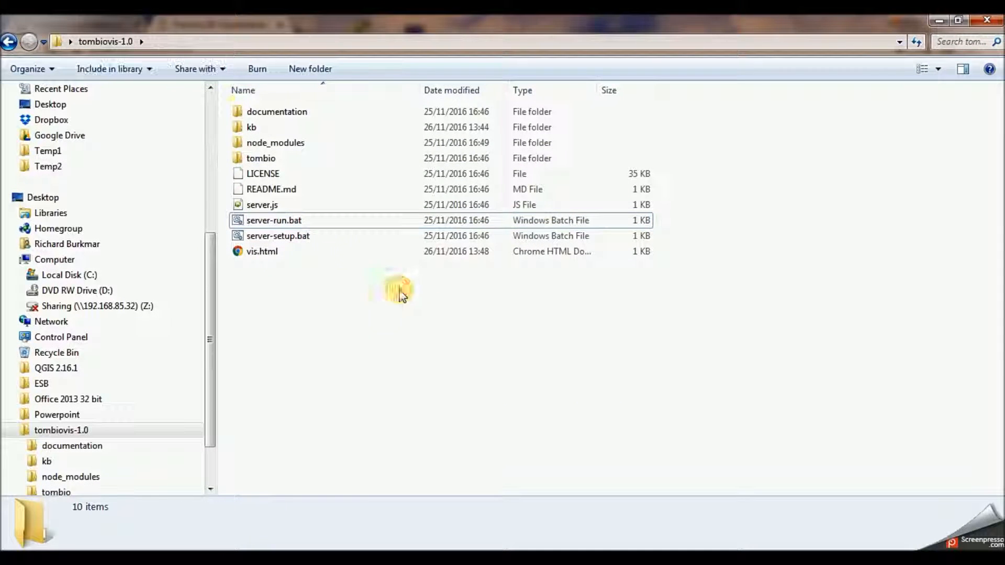
{"action": "mouse_move", "coordinate": [254, 134]}
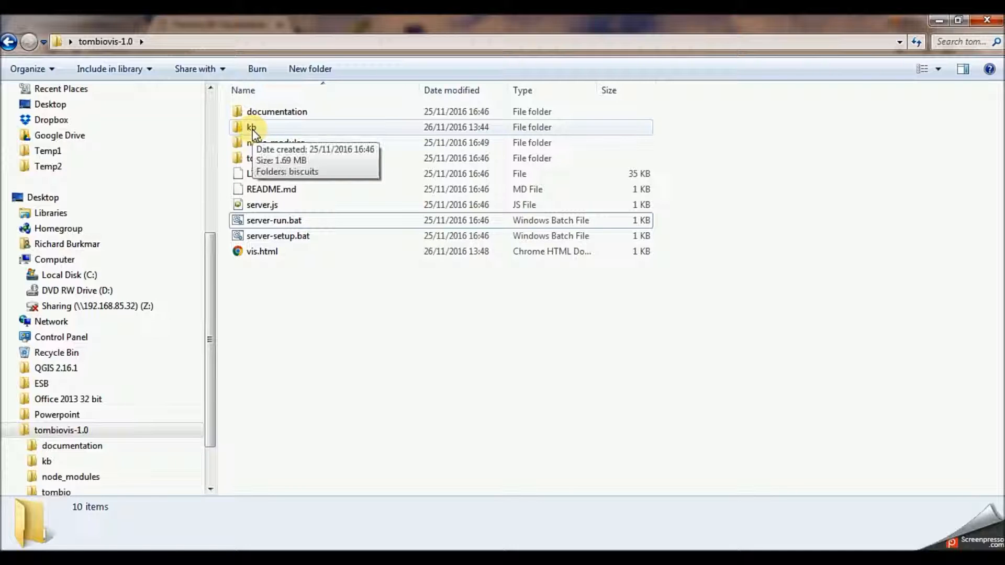
{"action": "double_click", "coordinate": [253, 131]}
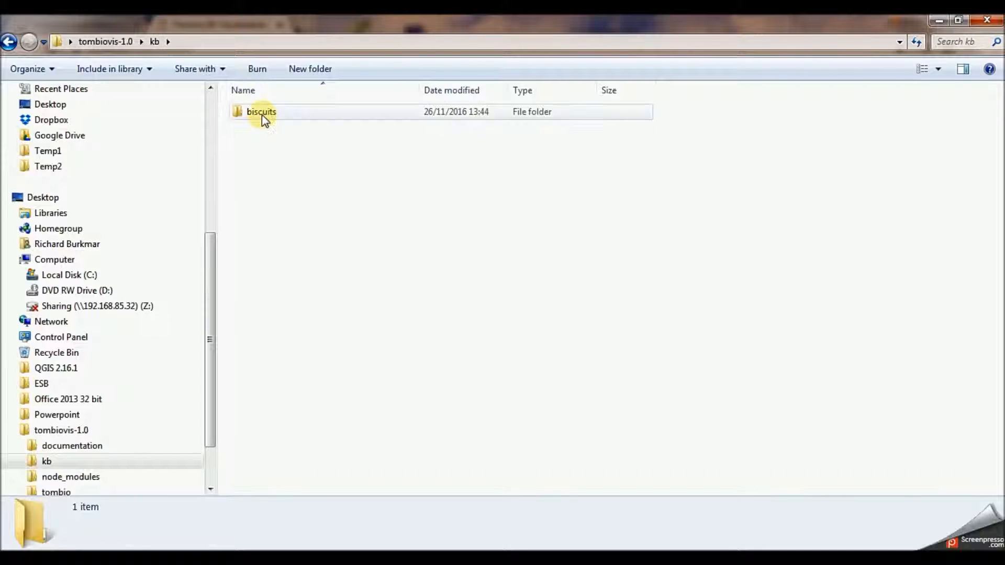
{"action": "double_click", "coordinate": [262, 113]}
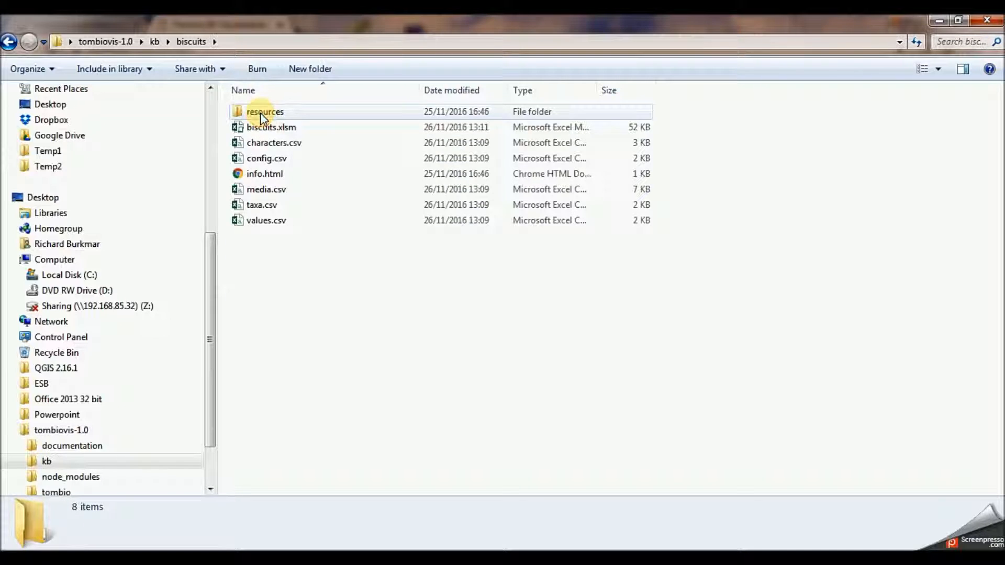
- Create a new folder named arachnids in the kb folder, alongside biscuits
{"action": "left_click", "coordinate": [154, 43]}
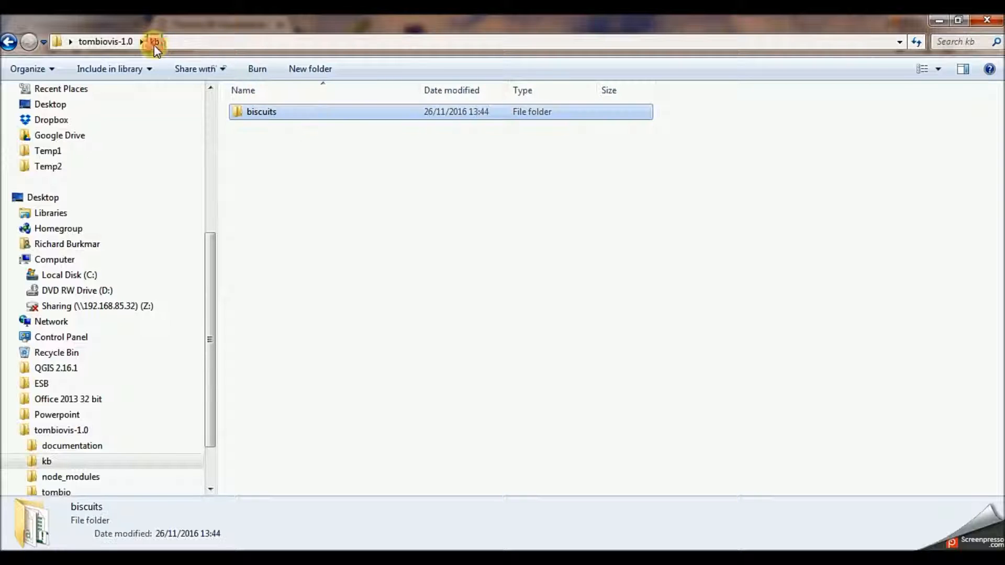
{"action": "right_click", "coordinate": [274, 153]}
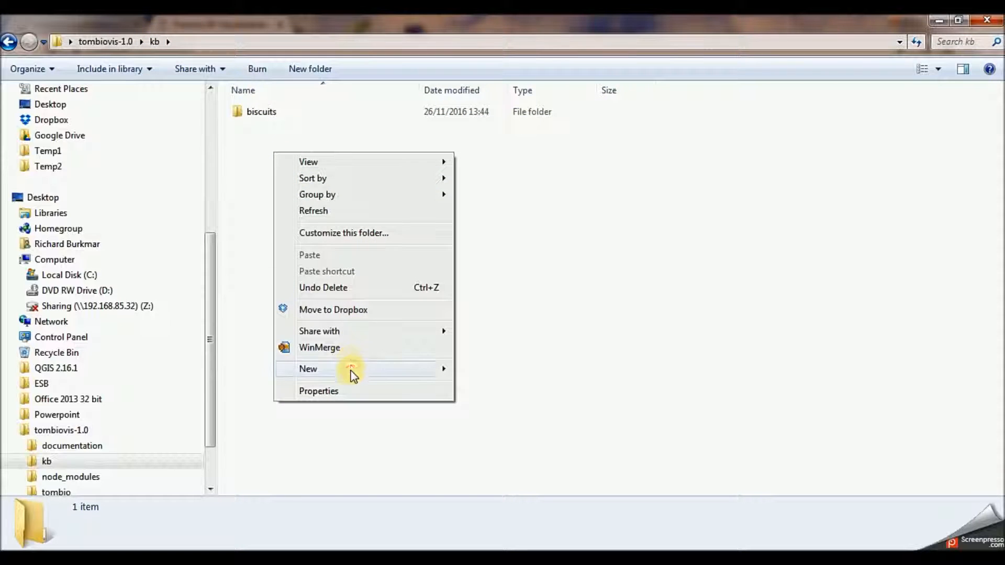
{"action": "mouse_move", "coordinate": [438, 370]}
{"action": "left_click", "coordinate": [530, 154]}
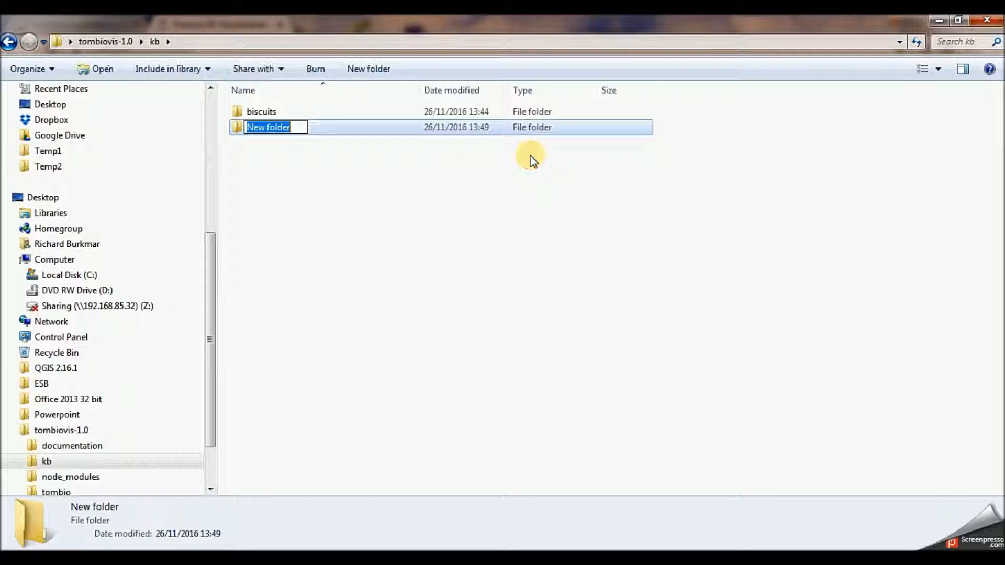
{"action": "type", "text": "arachnids"}
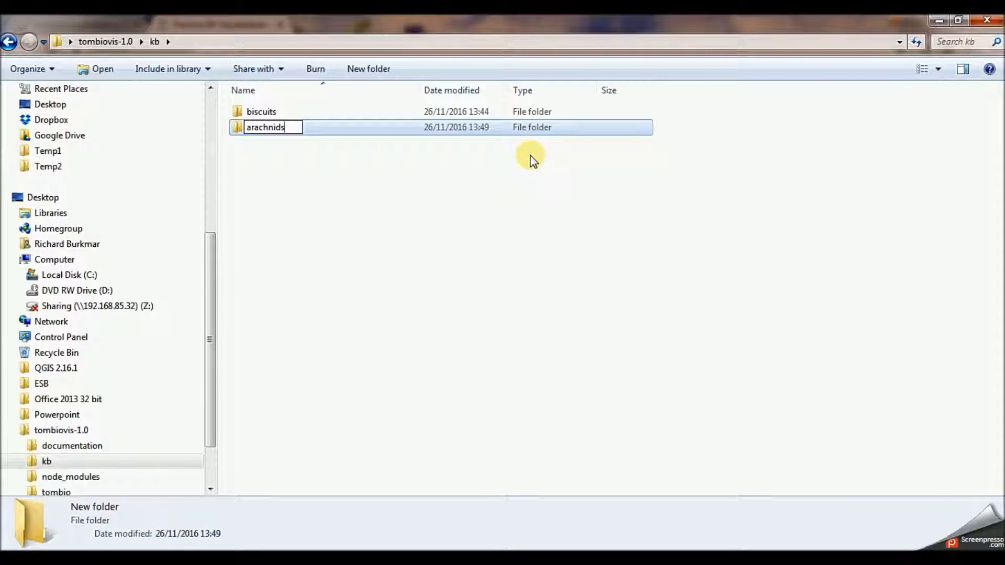
{"action": "key", "text": "Return"}
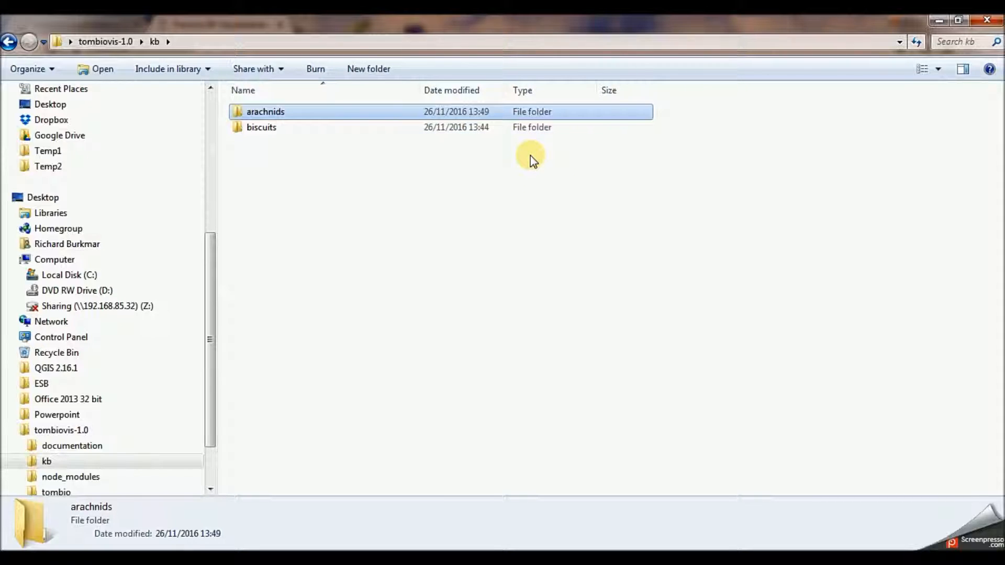
- Copy biscuits.xlsm from the biscuits folder into the new arachnids folder
{"action": "left_click", "coordinate": [271, 128]}
{"action": "double_click", "coordinate": [271, 128]}
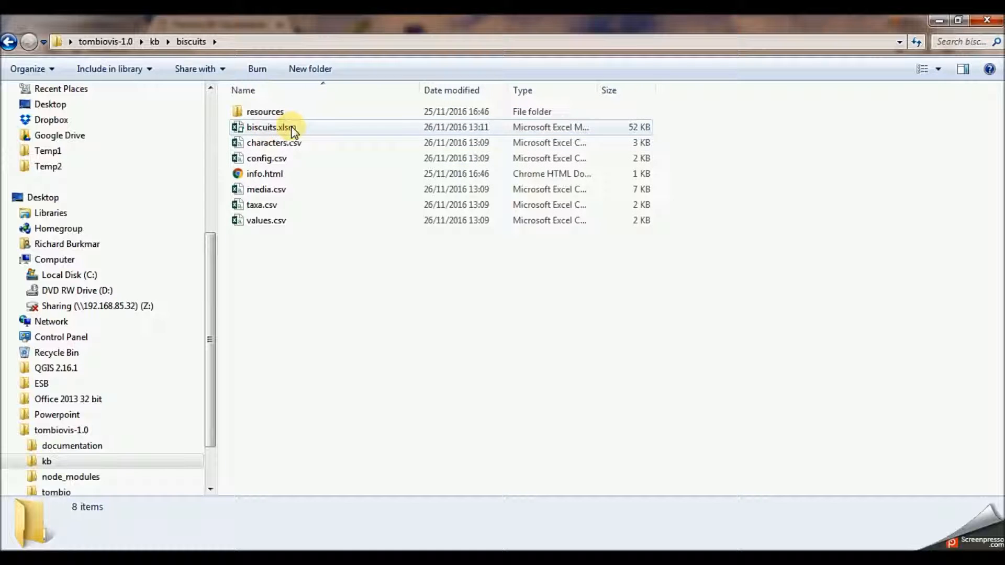
{"action": "left_click", "coordinate": [274, 129]}
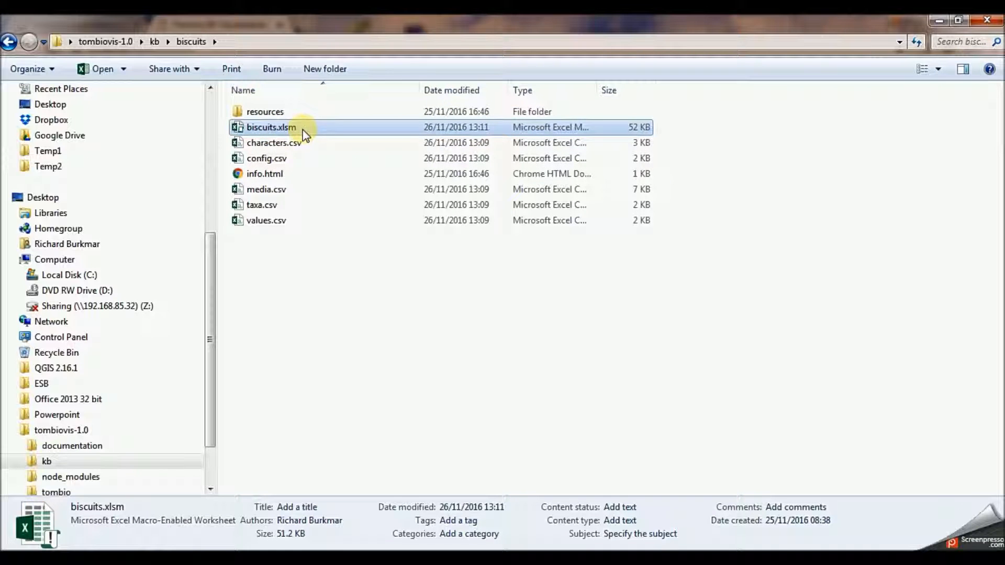
{"action": "left_click", "coordinate": [155, 42]}
{"action": "double_click", "coordinate": [265, 111]}
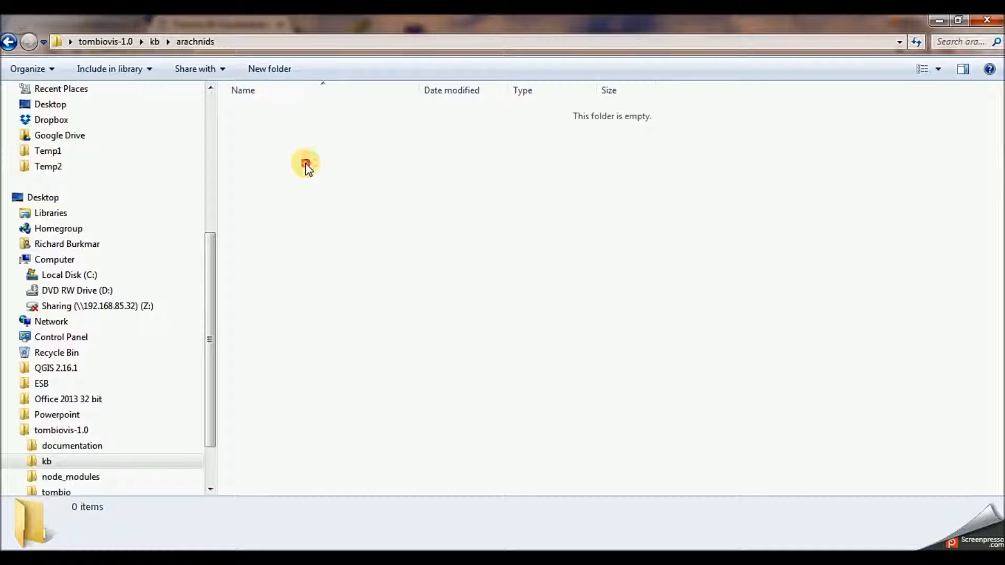
{"action": "key", "text": "ctrl+v"}
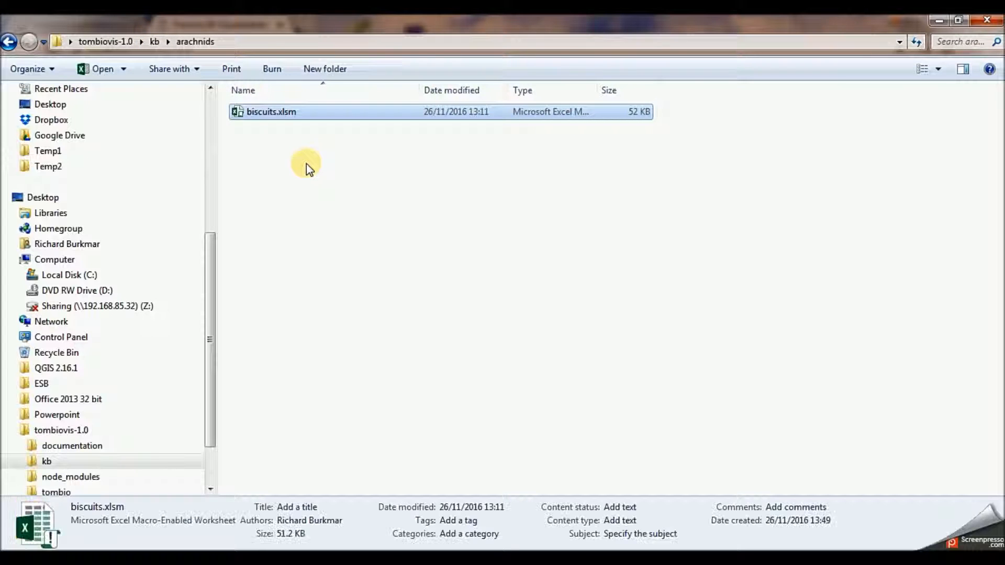
- Rename the copied workbook in the arachnids folder as arachnids.xlsm
{"action": "left_click", "coordinate": [271, 113]}
{"action": "left_click_drag", "start_coordinate": [276, 111], "coordinate": [242, 114]}
{"action": "type", "text": "arachnid"}
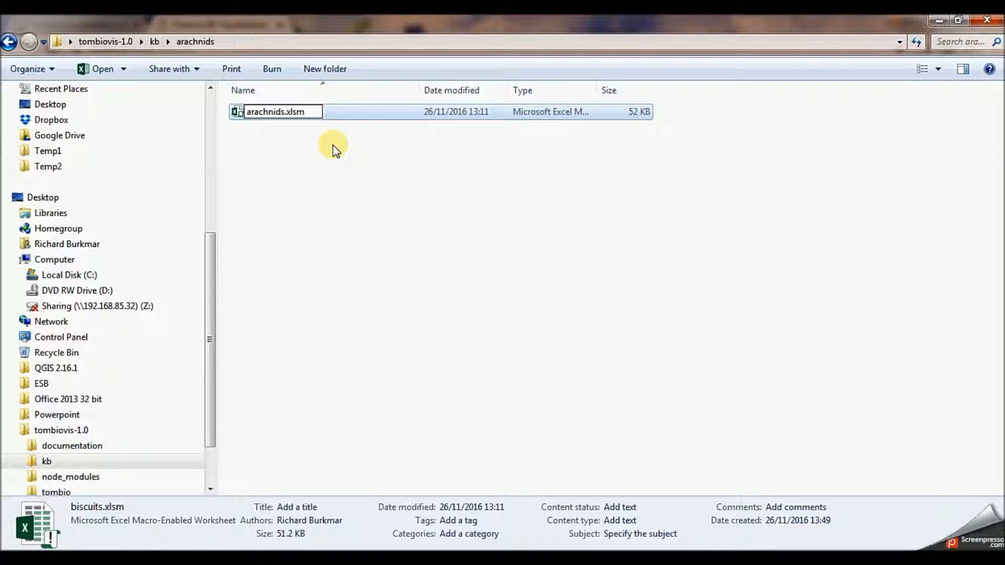
{"action": "key", "text": "Return"}
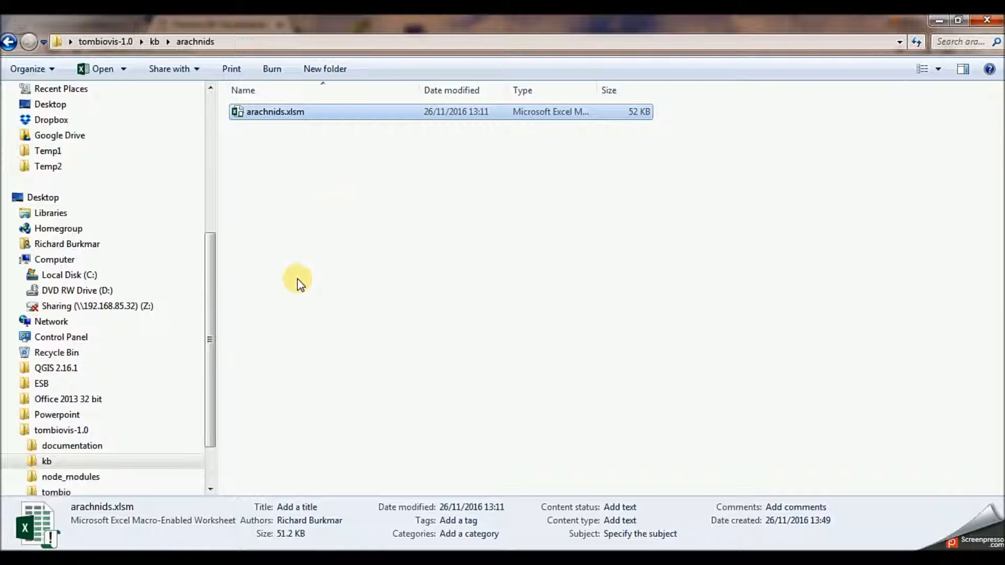
- Open arachnids.xlsm in a maximized Excel window and review its taxa, characters, values, media and config sheets
{"action": "double_click", "coordinate": [262, 112]}
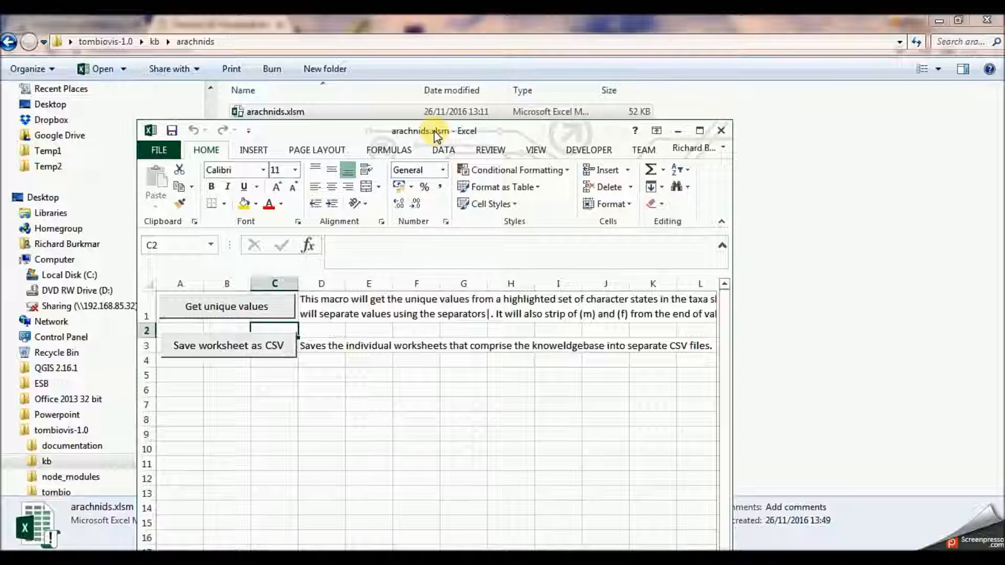
{"action": "left_click", "coordinate": [699, 128]}
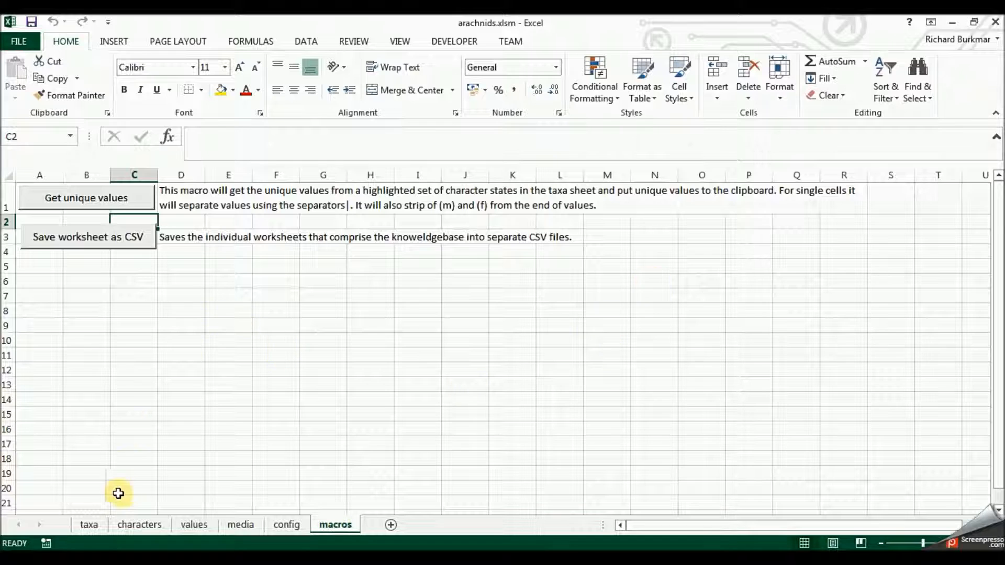
{"action": "left_click", "coordinate": [105, 523]}
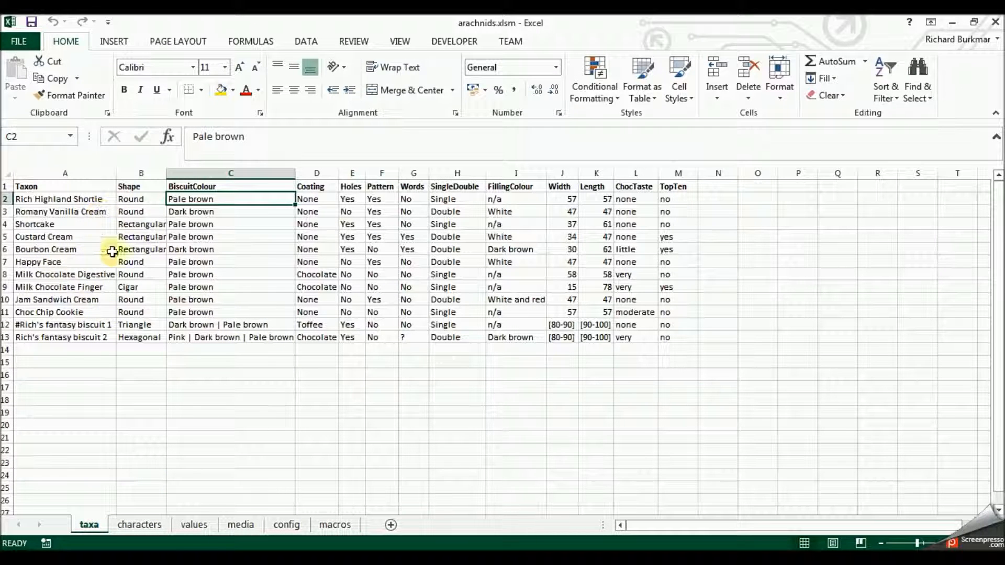
{"action": "left_click", "coordinate": [140, 525]}
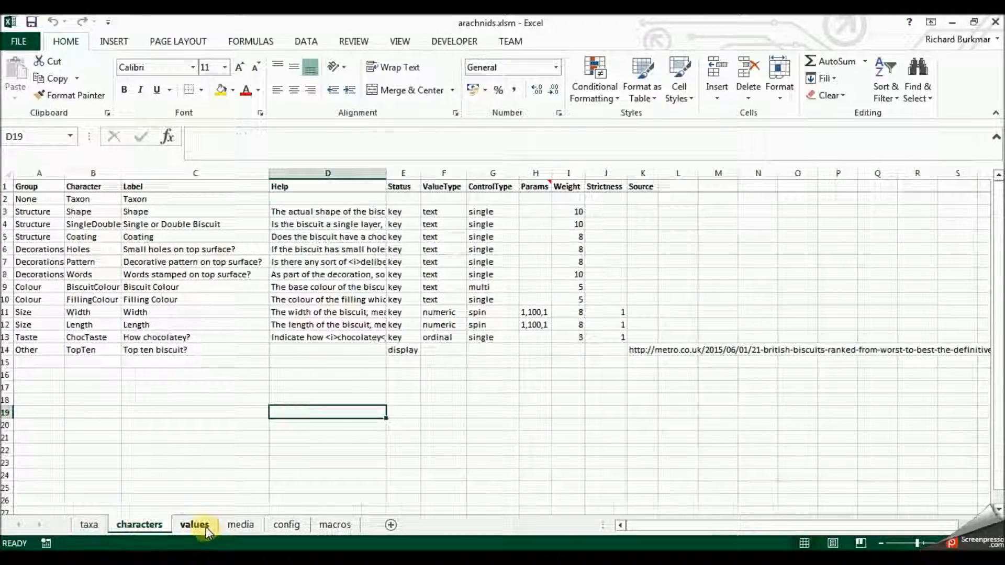
{"action": "left_click", "coordinate": [194, 525]}
{"action": "left_click", "coordinate": [237, 526]}
{"action": "left_click", "coordinate": [289, 527]}
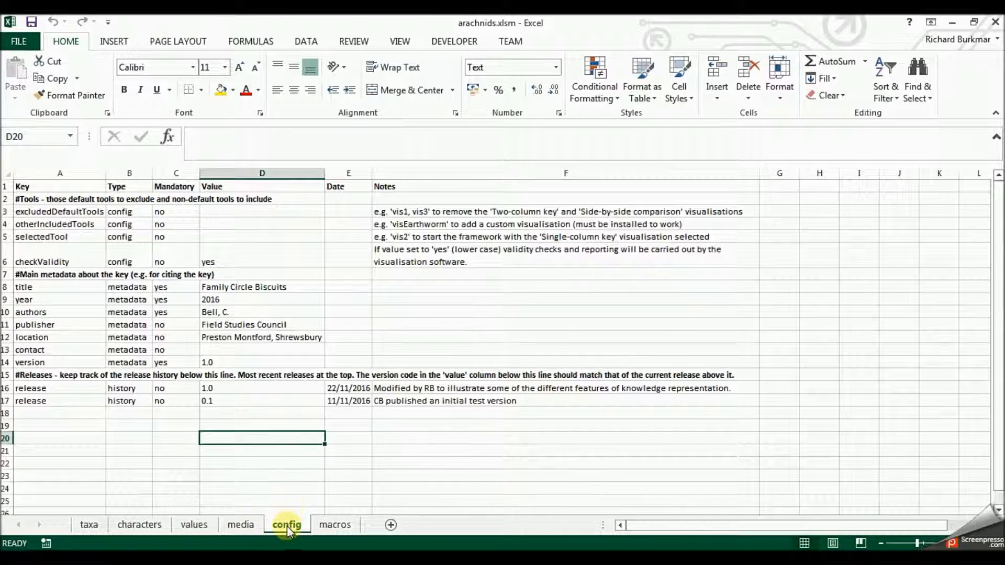
- Set the title value on the config sheet to "Main arachnid groups" and enter the author's name as authors
{"action": "left_click", "coordinate": [261, 288]}
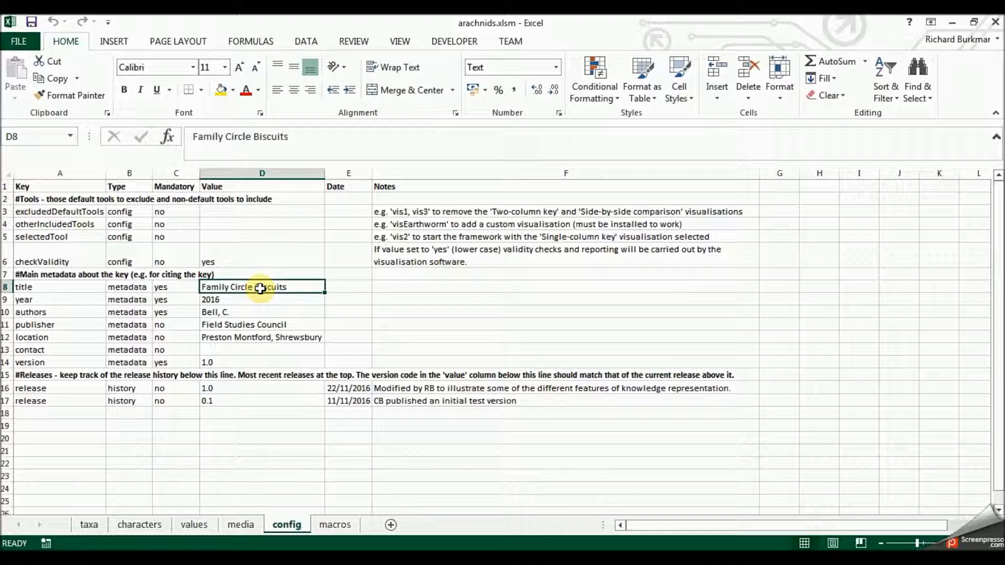
{"action": "type", "text": "Main arachnid groups"}
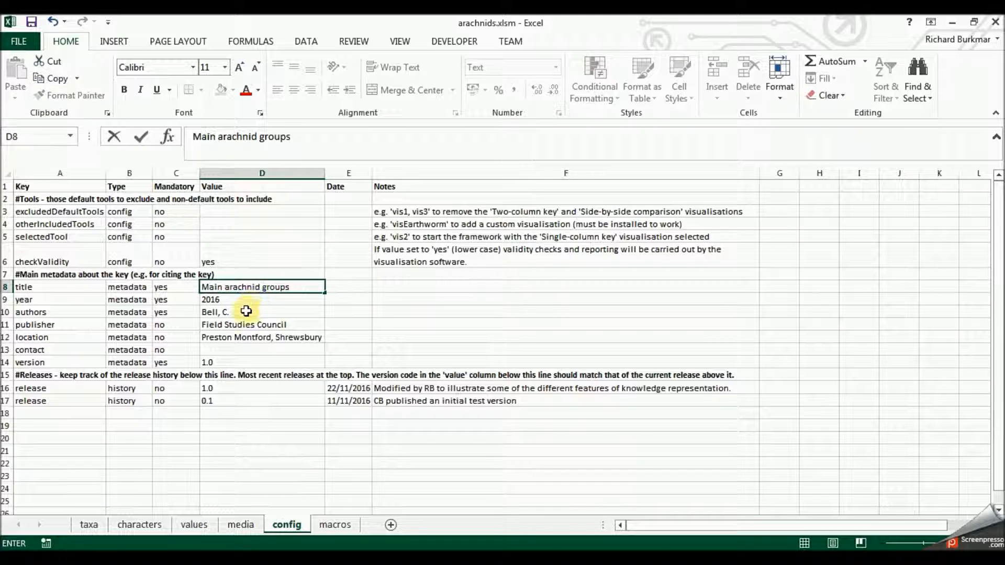
{"action": "left_click", "coordinate": [250, 310]}
{"action": "type", "text": "Burk"}
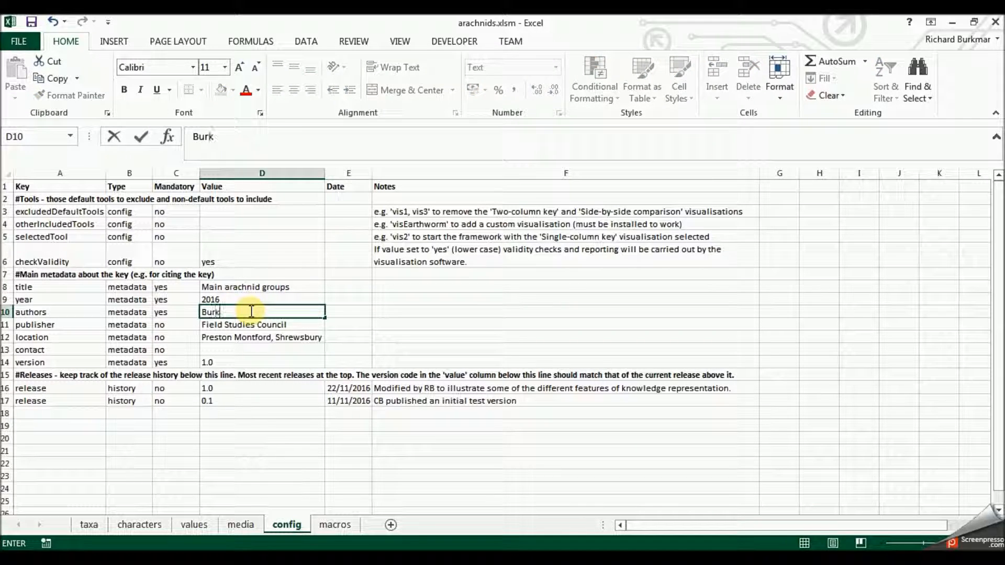
{"action": "type", "text": "mar, R"}
- Clear the publisher and location values in the config metadata and set the version to 0.1
{"action": "left_click", "coordinate": [252, 324]}
{"action": "key", "text": "BackSpace"}
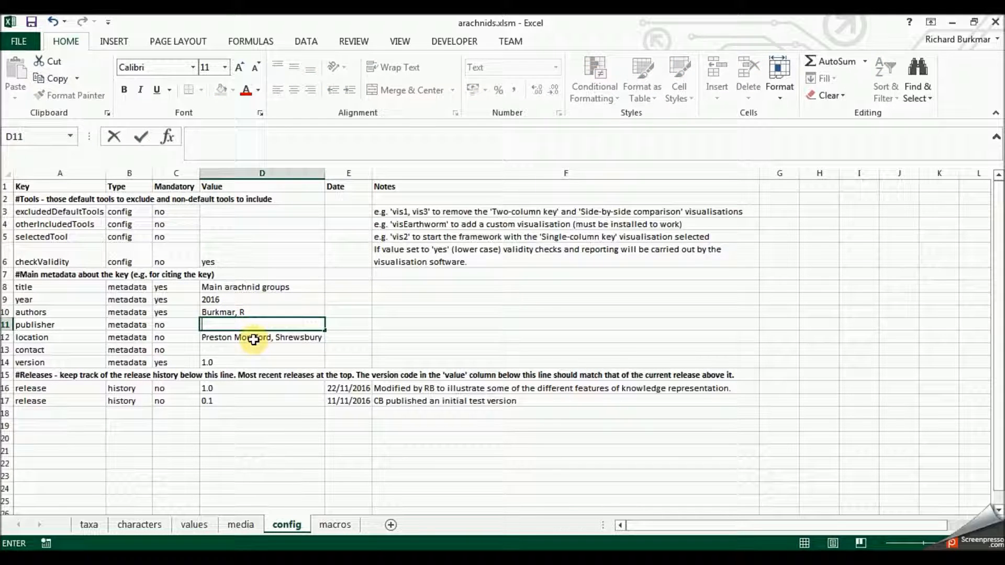
{"action": "left_click", "coordinate": [254, 337]}
{"action": "key", "text": "BackSpace"}
{"action": "left_click", "coordinate": [260, 361]}
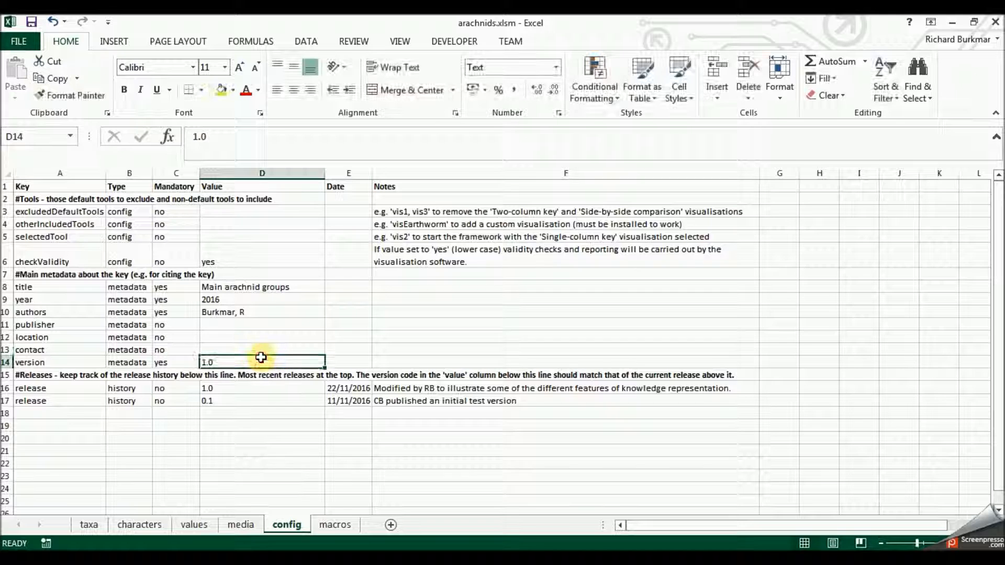
{"action": "type", "text": "0"}
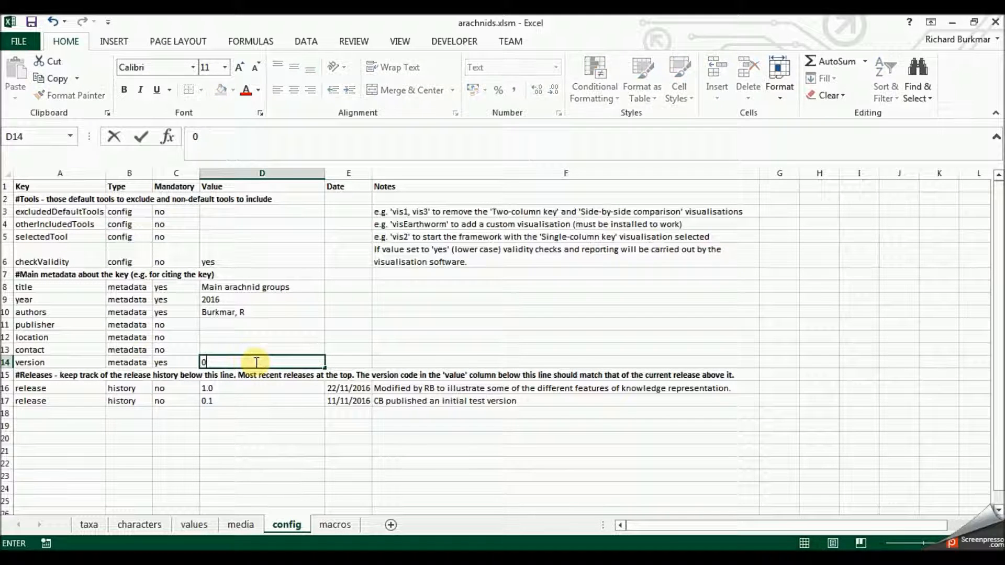
{"action": "type", "text": ".1"}
- Delete the row for release 1.0 from the release history on the config sheet
{"action": "left_click", "coordinate": [267, 387]}
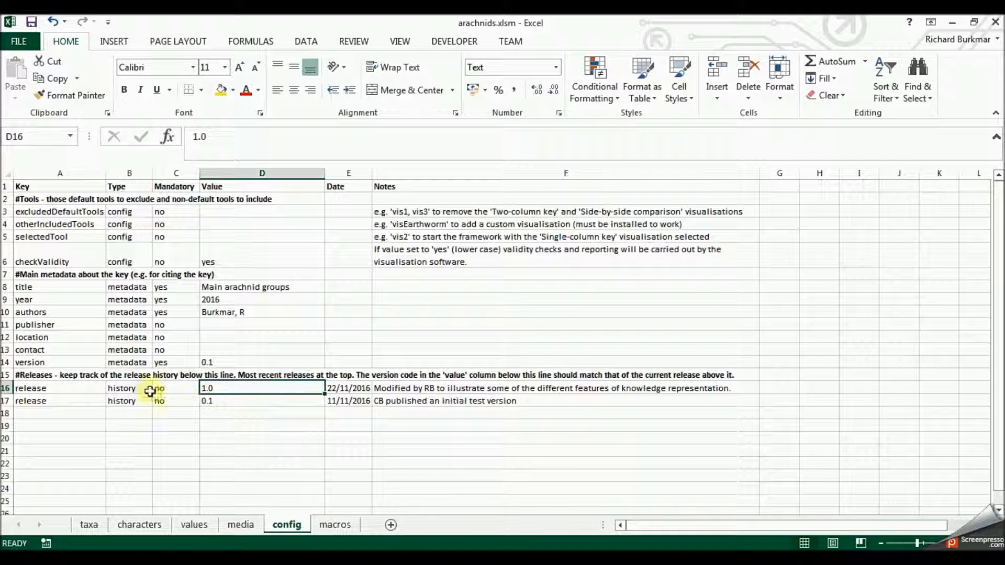
{"action": "left_click", "coordinate": [6, 388]}
{"action": "right_click", "coordinate": [7, 388]}
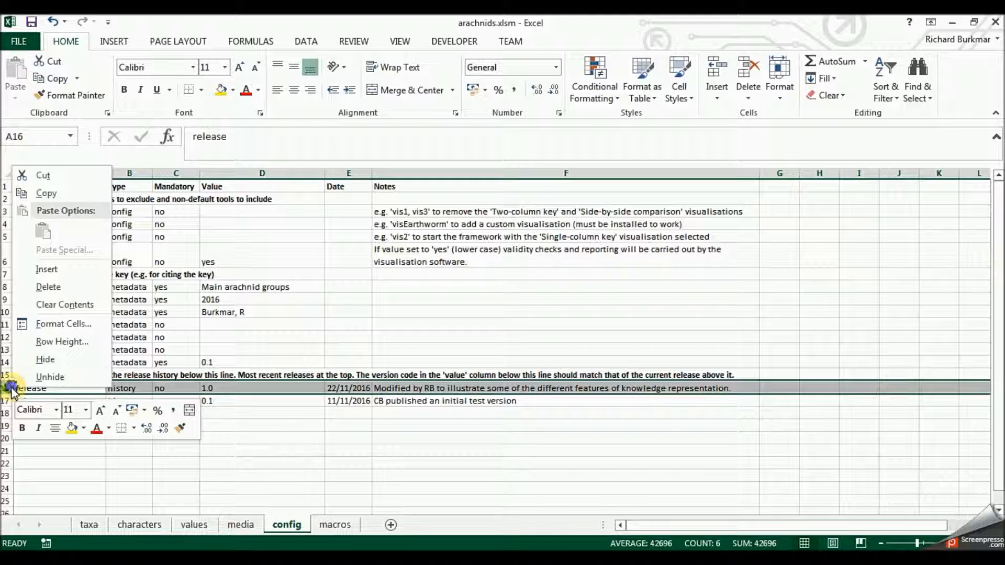
{"action": "left_click", "coordinate": [47, 287]}
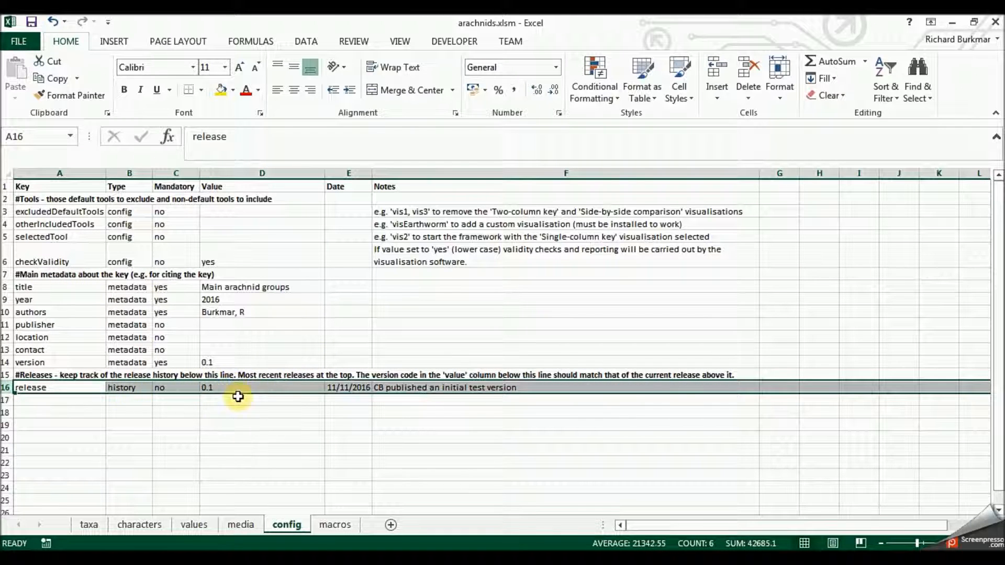
- Set the remaining release entry's date to 26/11/2016 and its note to "Created to demonstrate the framework"
{"action": "left_click", "coordinate": [346, 388]}
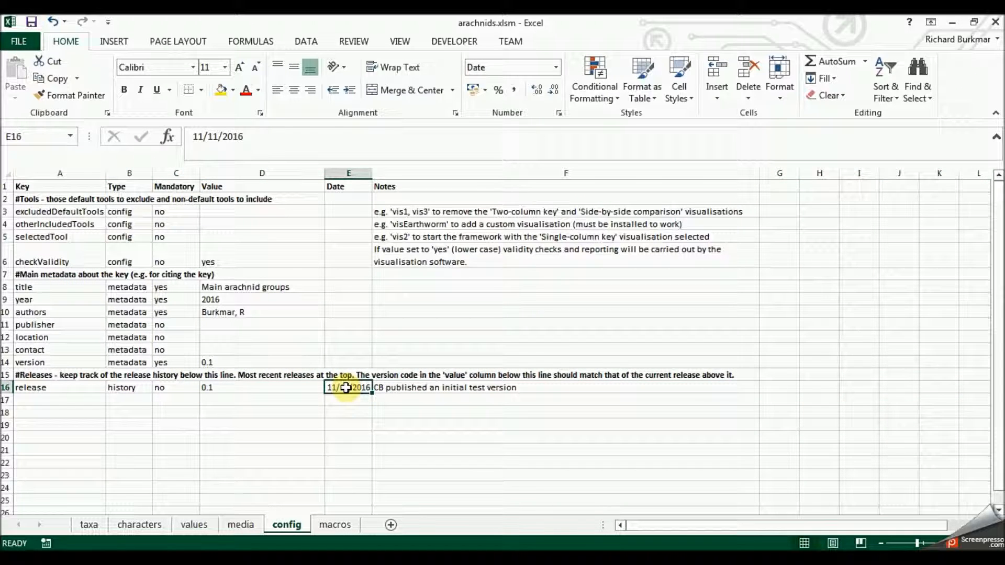
{"action": "type", "text": "26"}
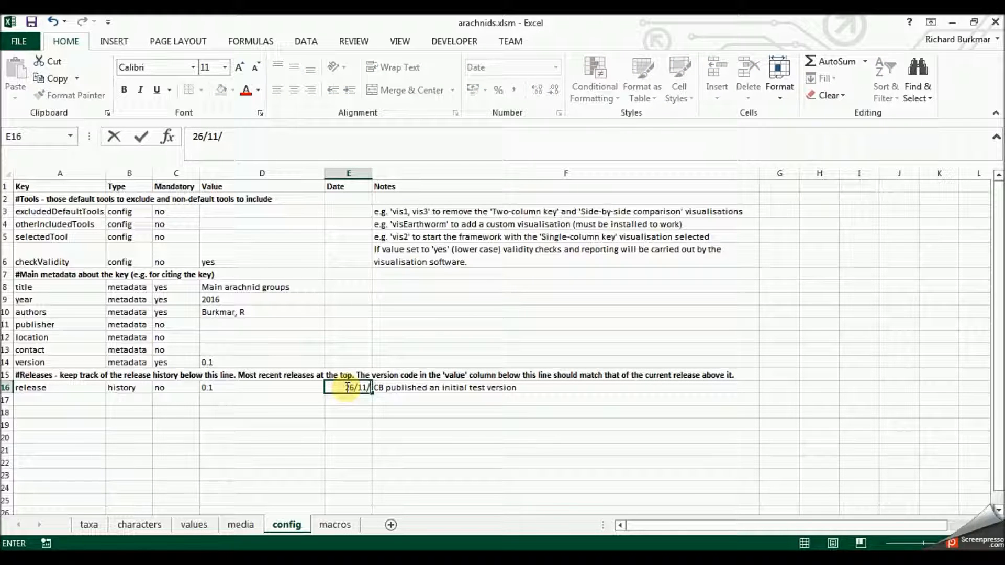
{"action": "left_click", "coordinate": [448, 388]}
{"action": "type", "text": "C"}
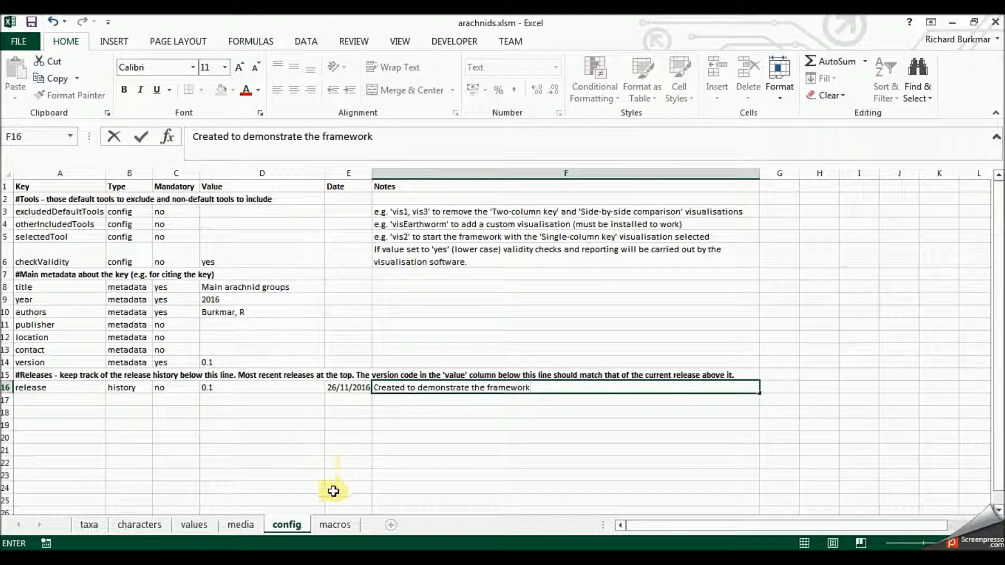
- Run the workbook's Save worksheet as CSV macro, then return to the arachnids folder in the file explorer
{"action": "left_click", "coordinate": [335, 525]}
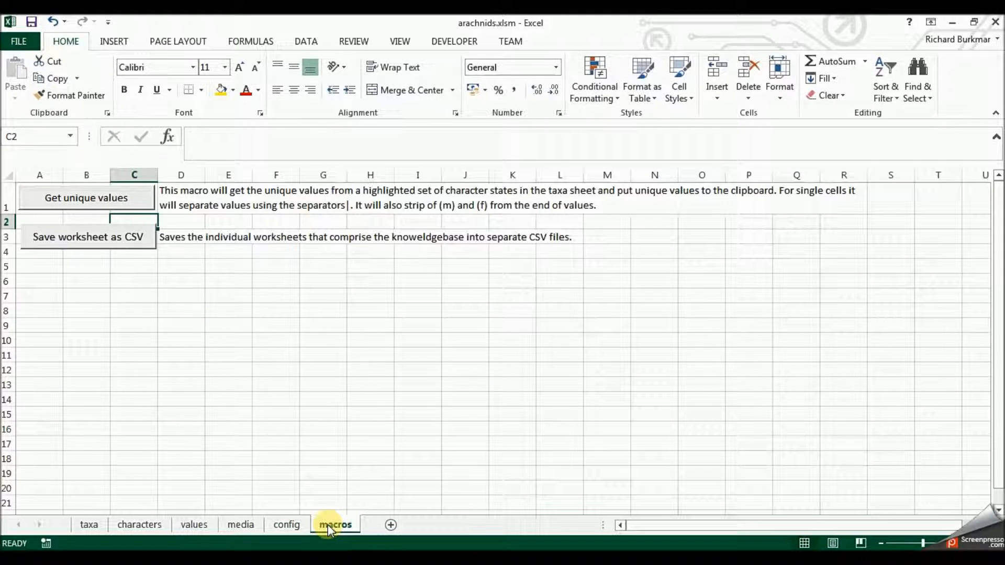
{"action": "left_click", "coordinate": [101, 251]}
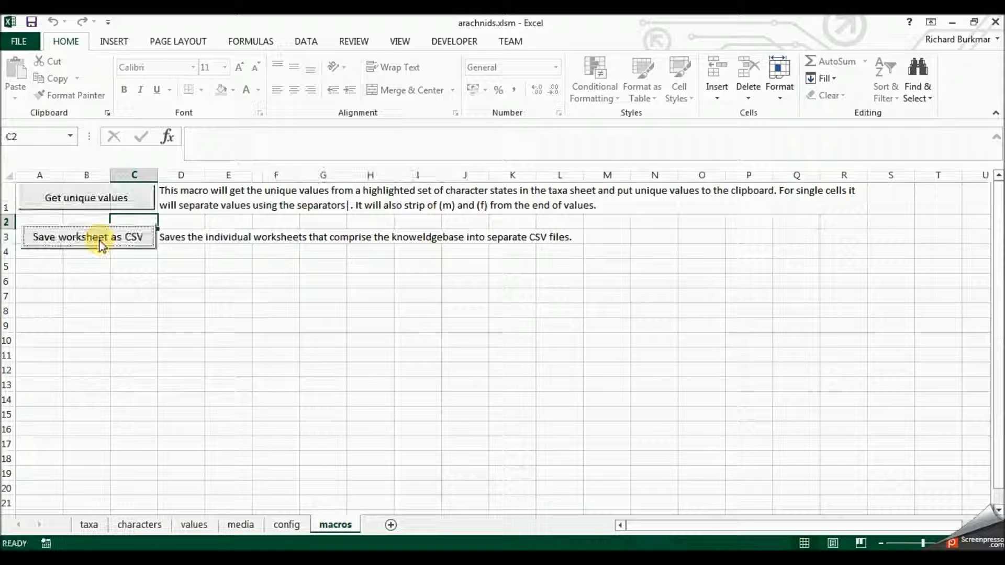
{"action": "left_click", "coordinate": [147, 559]}
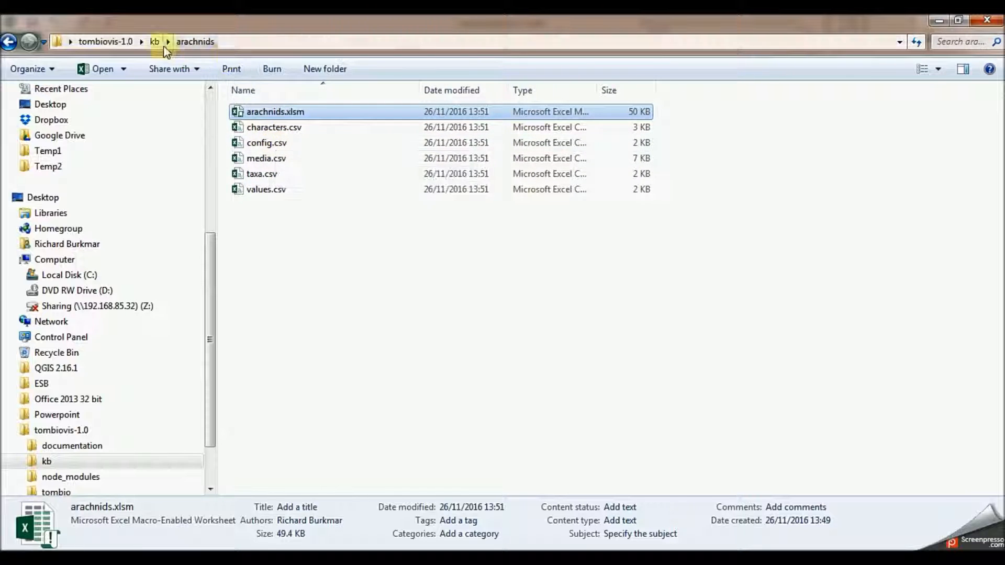
- Go up to the tombiovis-1.0 folder and open its vis.html file in Notepad
{"action": "left_click", "coordinate": [106, 42]}
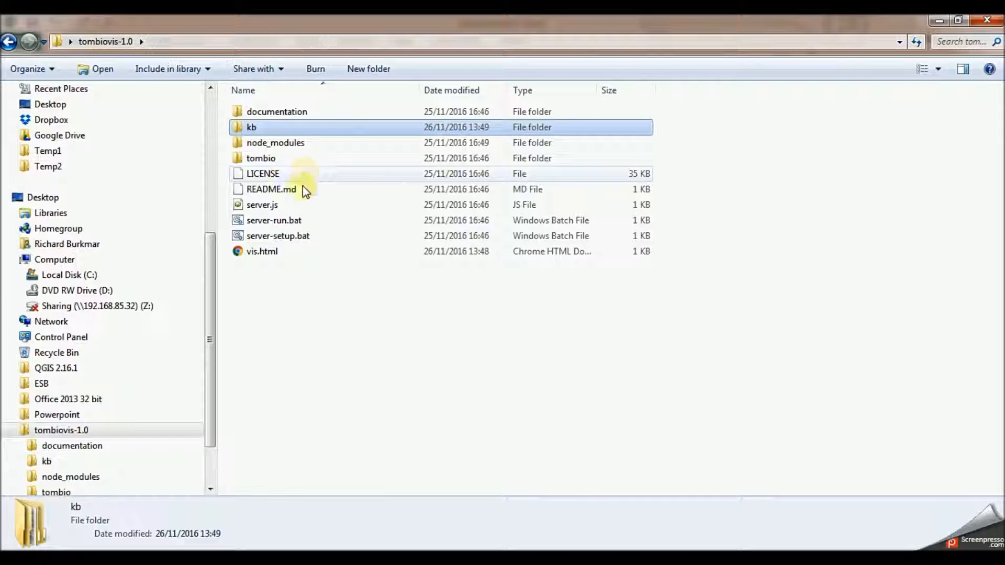
{"action": "left_click", "coordinate": [261, 253]}
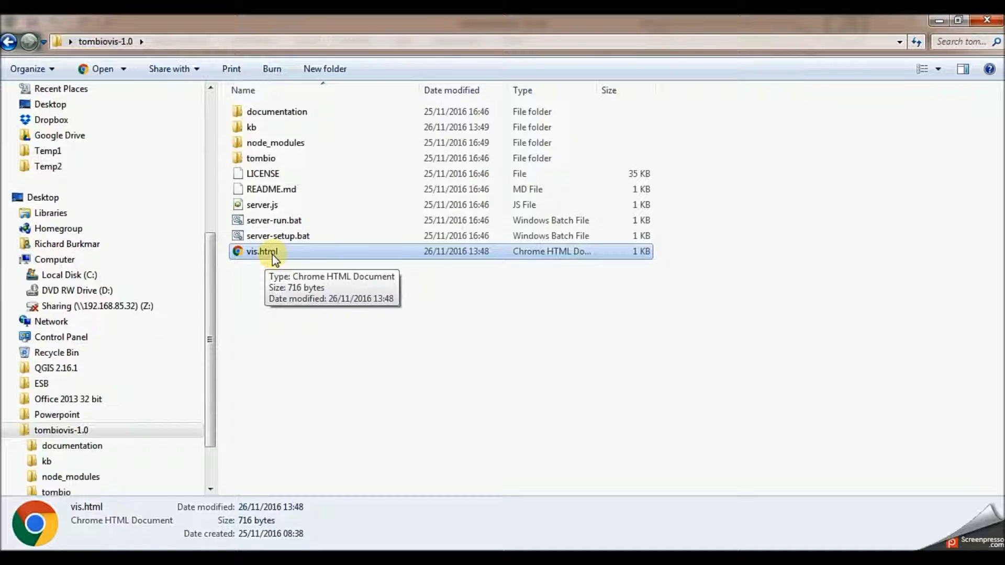
{"action": "left_click", "coordinate": [86, 558]}
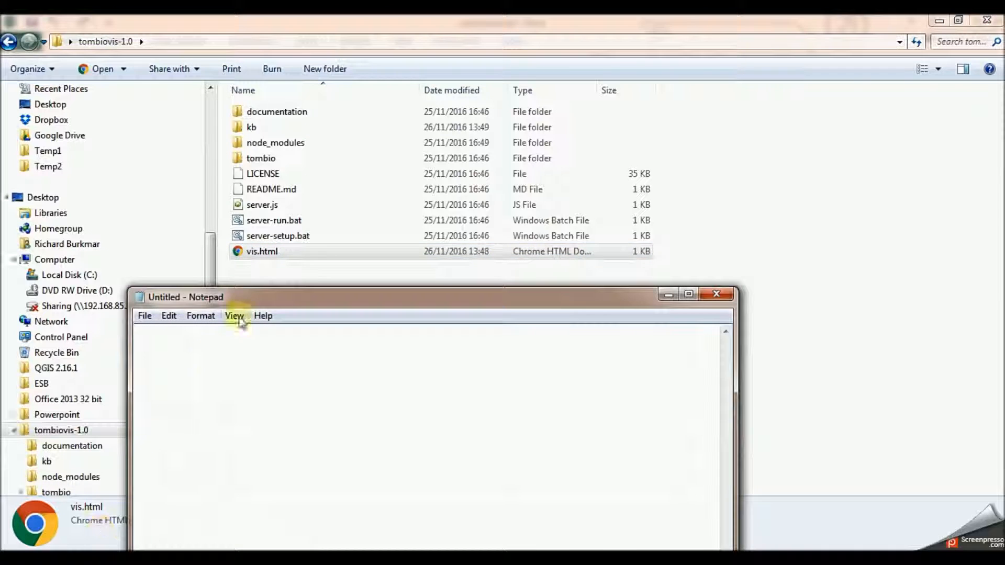
{"action": "left_click_drag", "start_coordinate": [276, 255], "coordinate": [284, 356]}
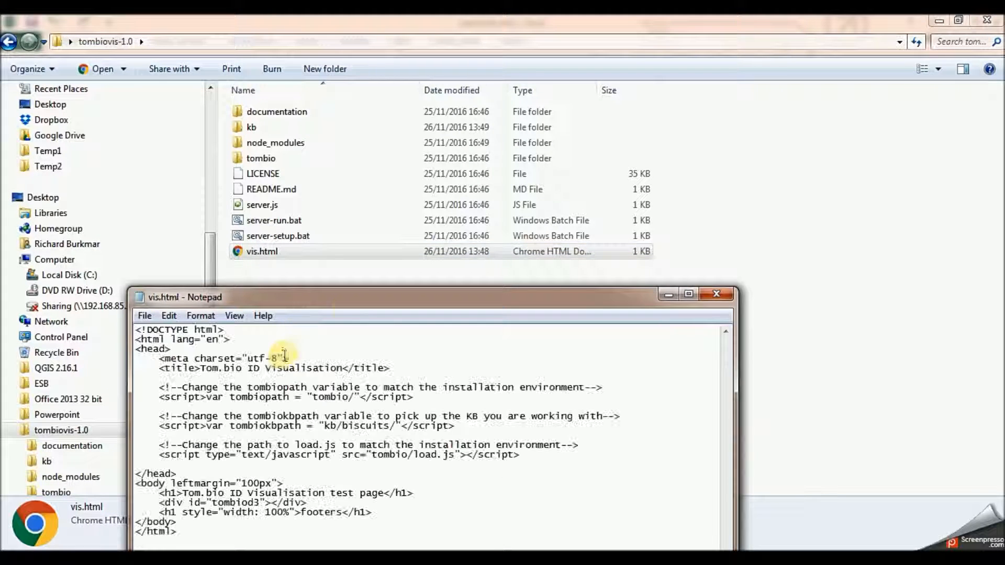
{"action": "left_click_drag", "start_coordinate": [346, 299], "coordinate": [395, 150]}
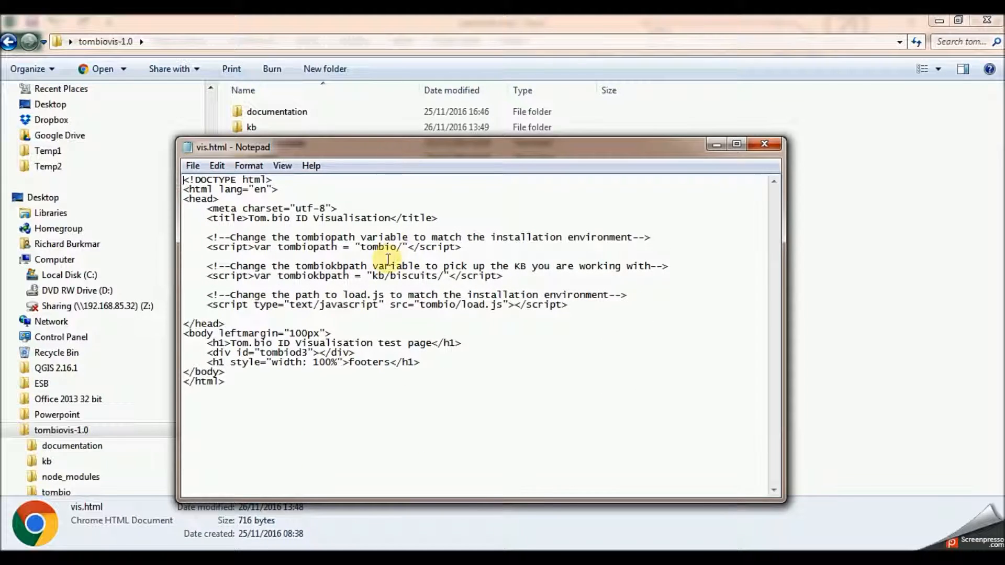
- Change the tombiokbpath variable in vis.html to "kb/arachnids/", then save and close the file
{"action": "double_click", "coordinate": [401, 283]}
{"action": "double_click", "coordinate": [399, 277]}
{"action": "left_click", "coordinate": [399, 275]}
{"action": "left_click_drag", "start_coordinate": [391, 276], "coordinate": [443, 279]}
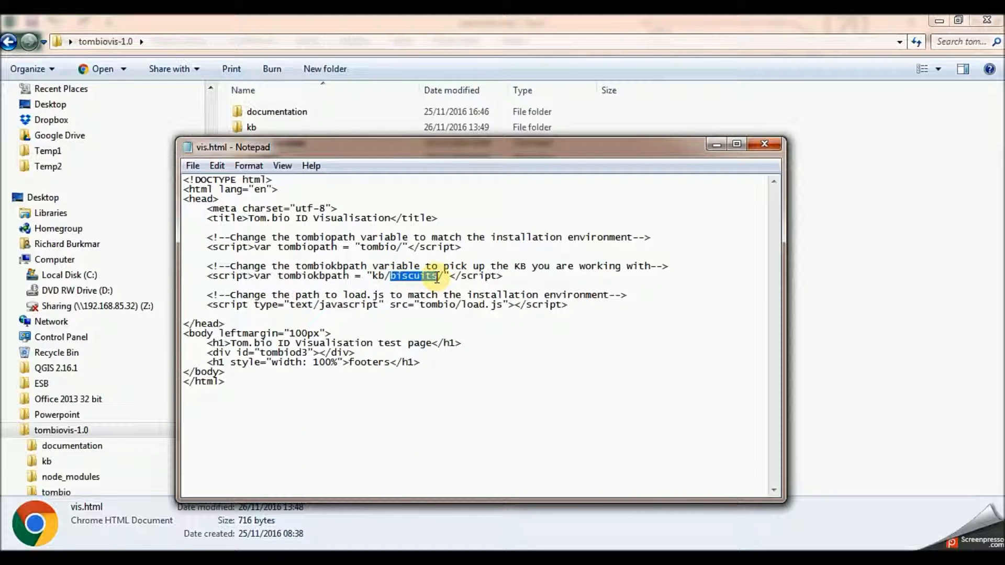
{"action": "type", "text": "arachnid"}
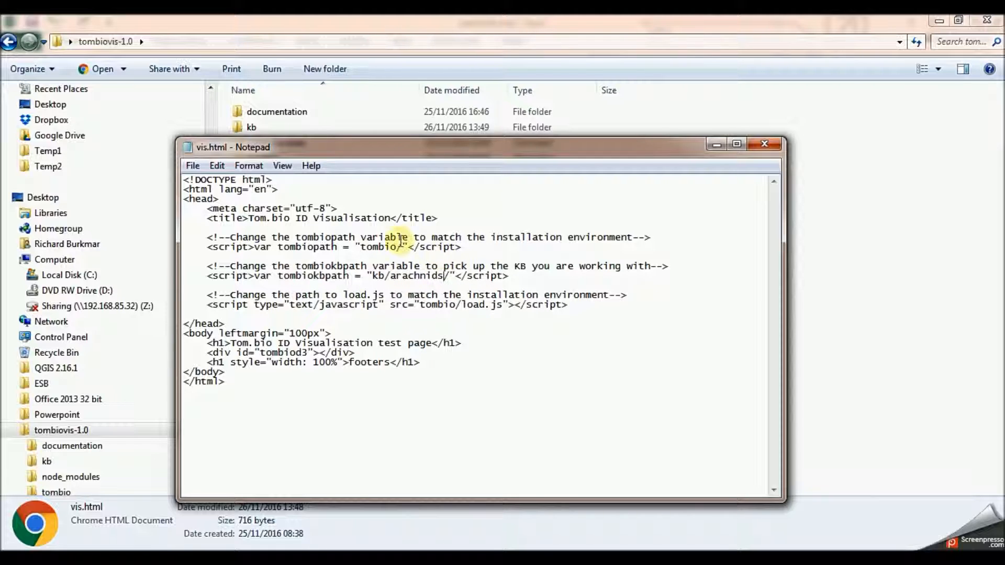
{"action": "left_click", "coordinate": [193, 166]}
{"action": "left_click", "coordinate": [224, 215]}
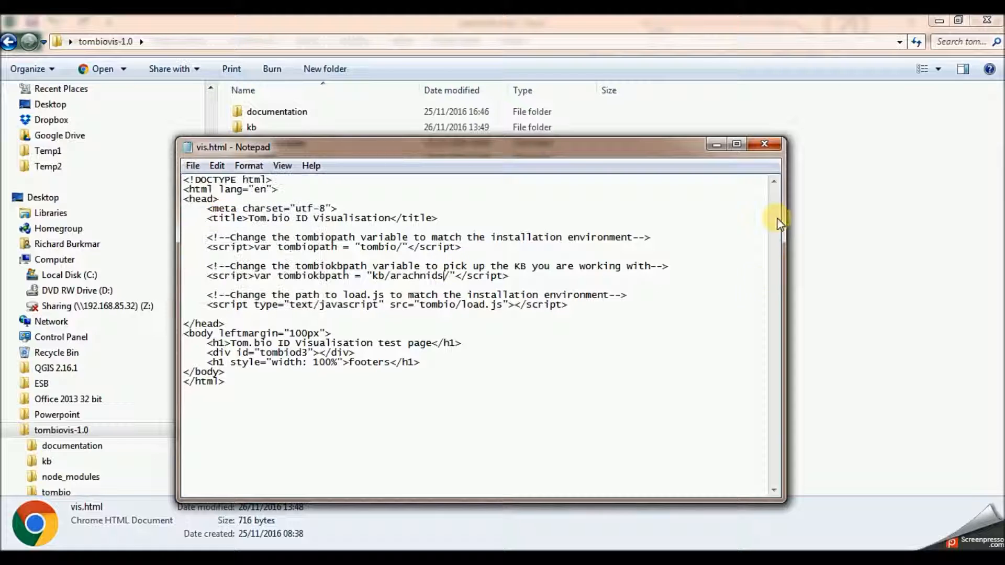
{"action": "left_click", "coordinate": [764, 144]}
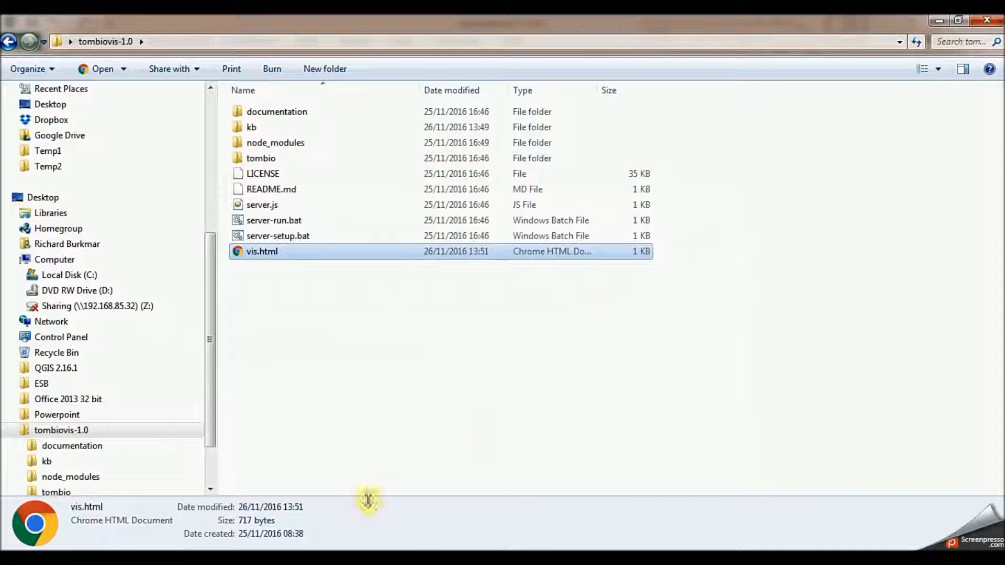
- Switch to the Chrome browser, reload the Tom.bio ID Visualisation test page and show its About the Knowledge-base information
{"action": "left_click", "coordinate": [356, 558]}
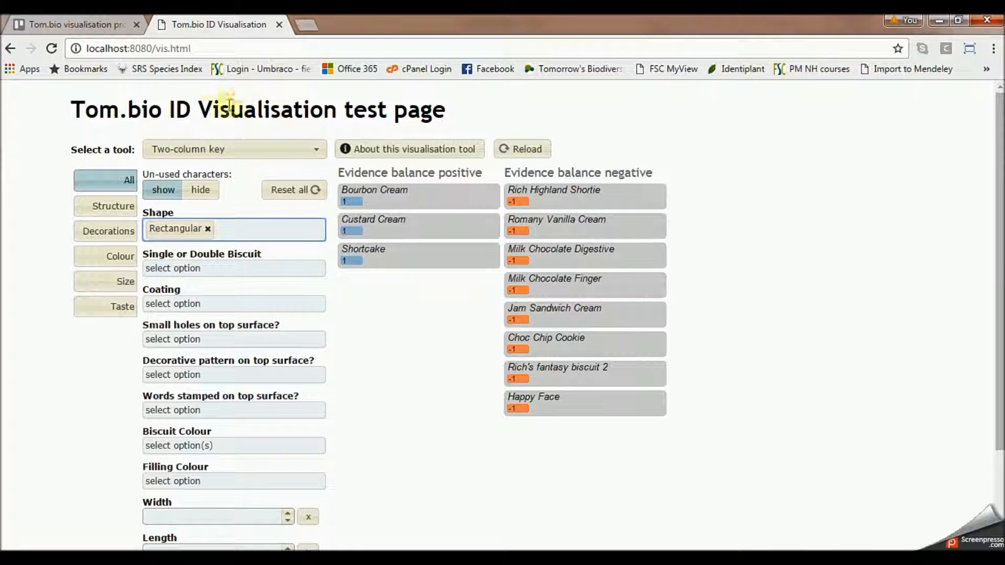
{"action": "left_click", "coordinate": [520, 150]}
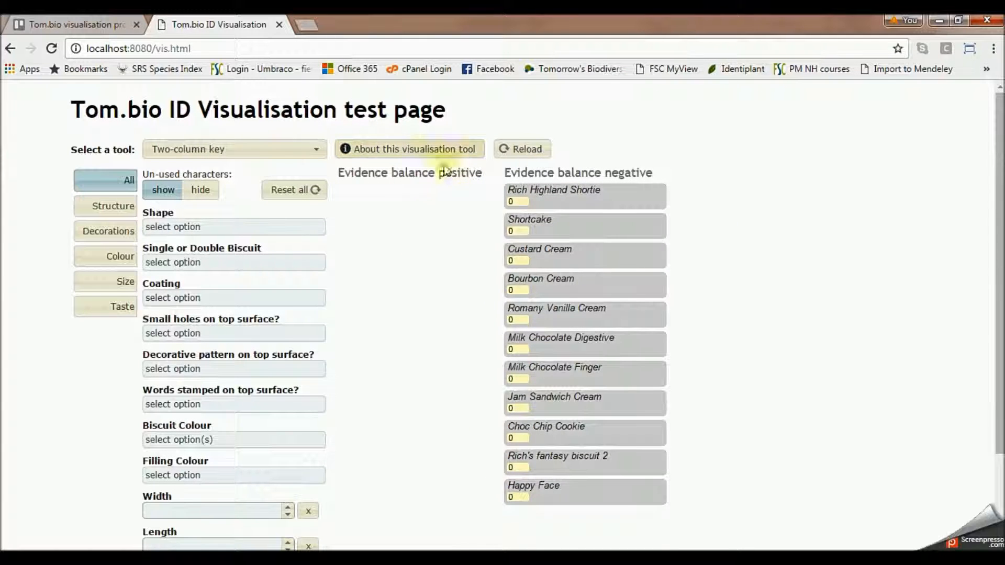
{"action": "left_click", "coordinate": [224, 151]}
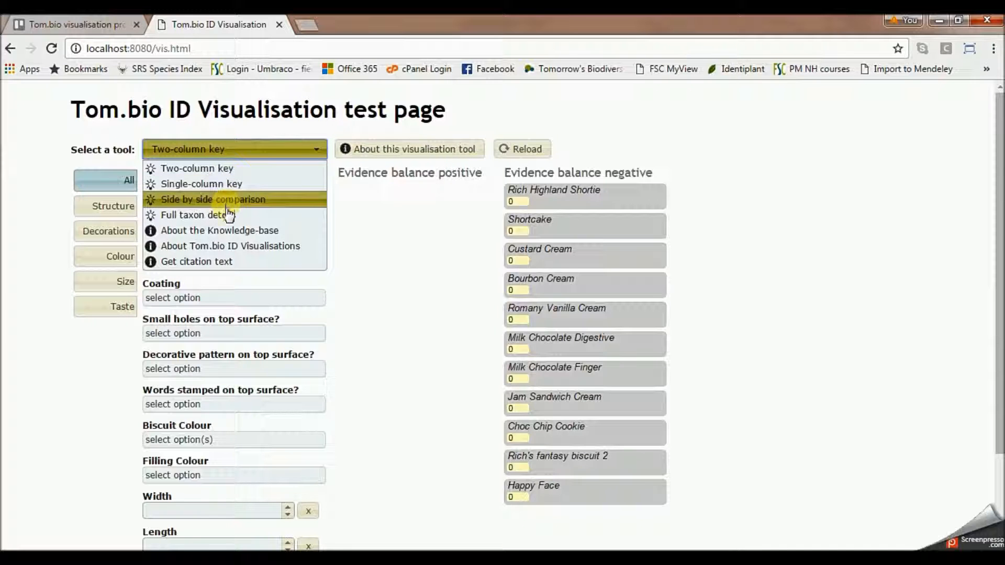
{"action": "left_click", "coordinate": [232, 239]}
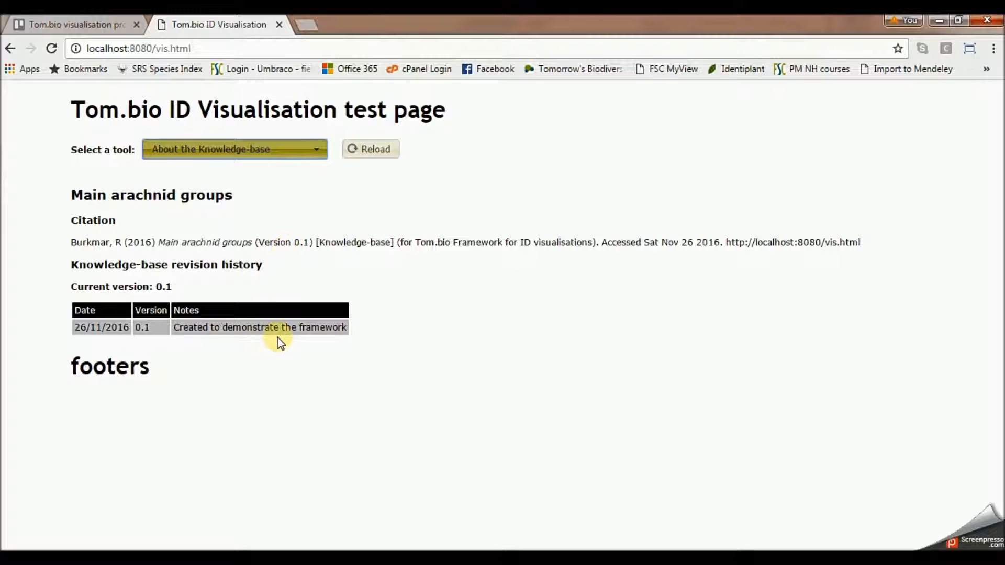
- Switch back to the arachnids.xlsm workbook in Excel and delete all biscuit rows, 2 to 13, from the taxa sheet
{"action": "left_click", "coordinate": [299, 547]}
{"action": "left_click", "coordinate": [416, 486]}
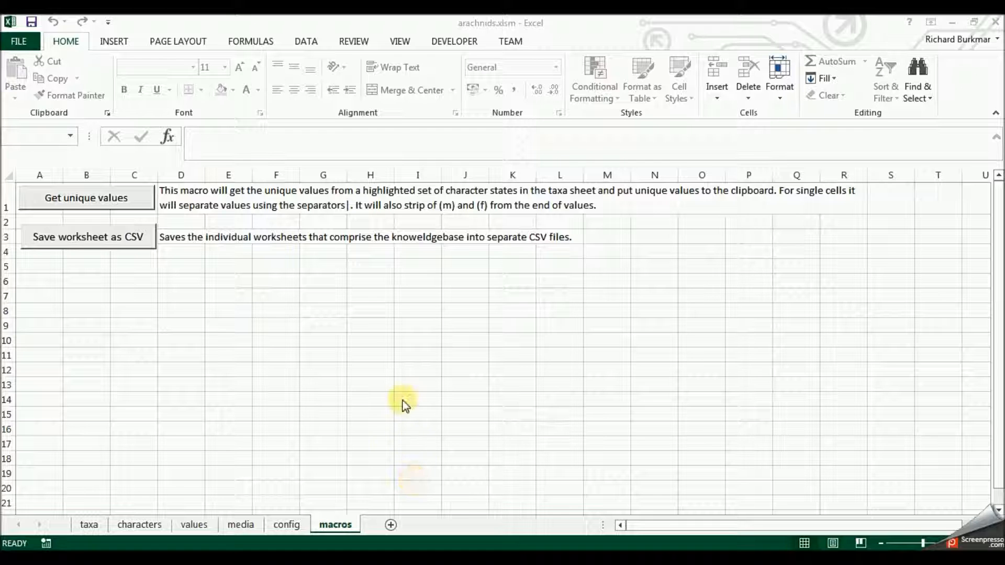
{"action": "left_click", "coordinate": [102, 524]}
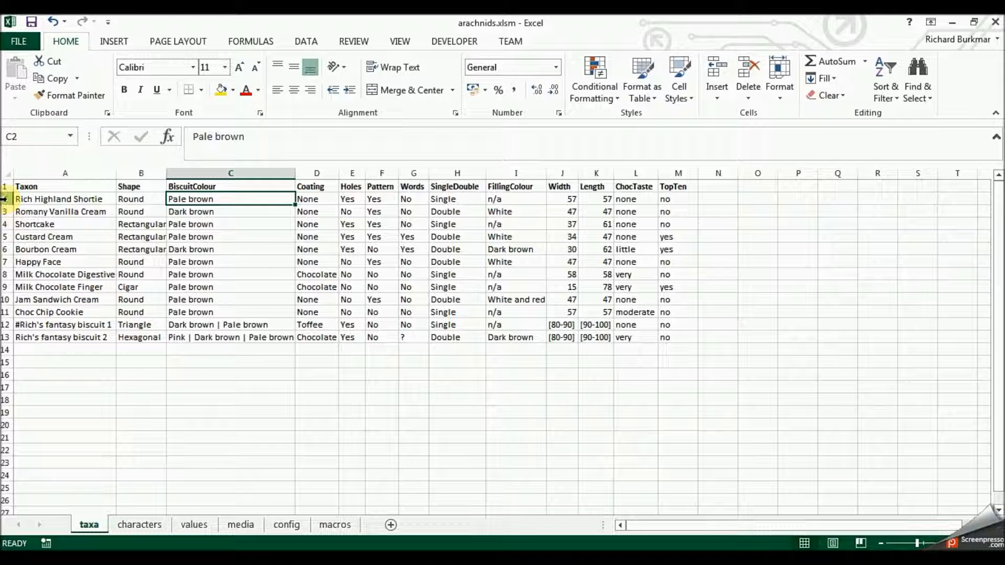
{"action": "left_click_drag", "start_coordinate": [5, 199], "coordinate": [6, 340]}
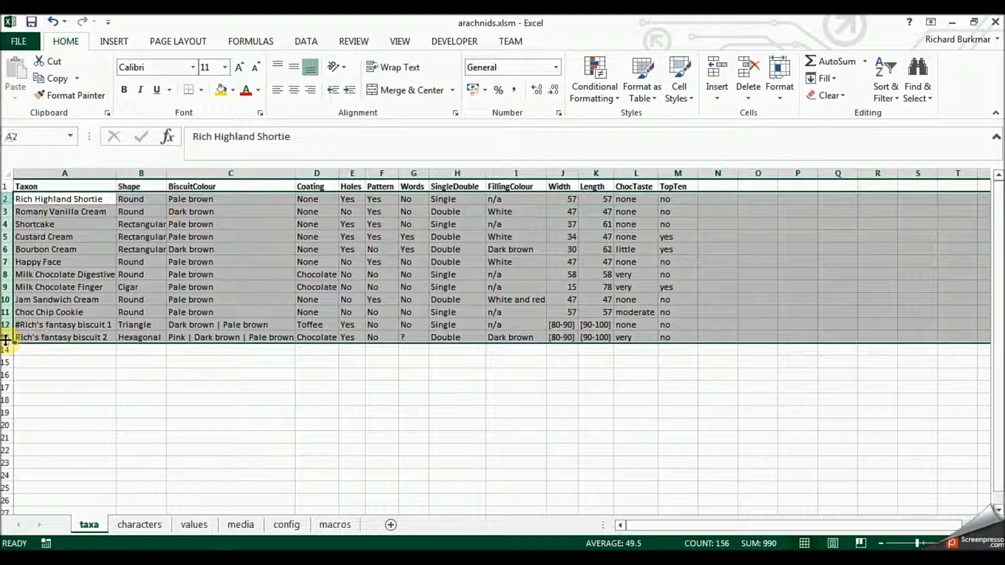
{"action": "right_click", "coordinate": [65, 229]}
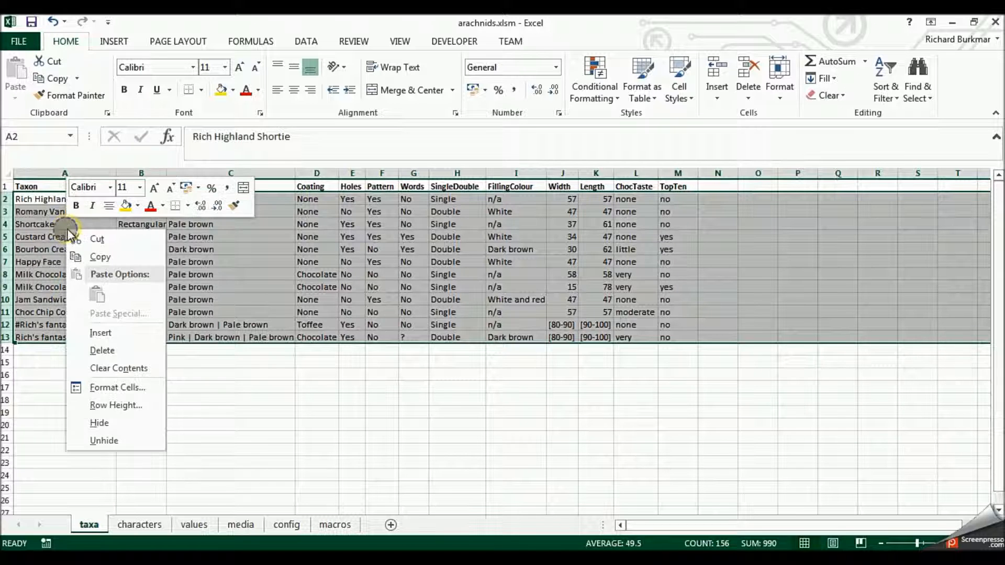
{"action": "left_click", "coordinate": [119, 350]}
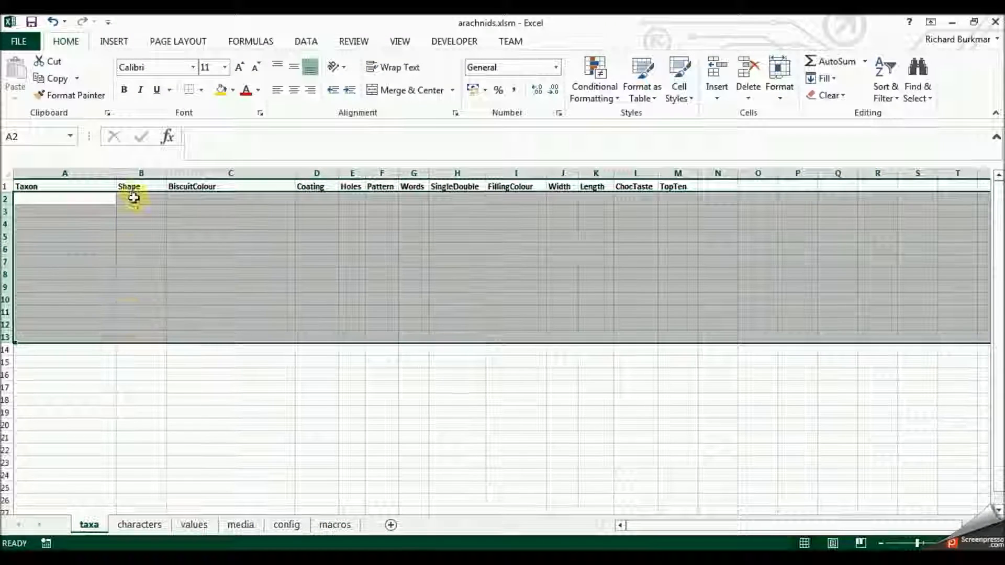
- Delete the biscuit character columns from Shape to TopTen on the taxa sheet, keeping only the Taxon column
{"action": "left_click_drag", "start_coordinate": [130, 181], "coordinate": [669, 169]}
{"action": "right_click", "coordinate": [680, 172]}
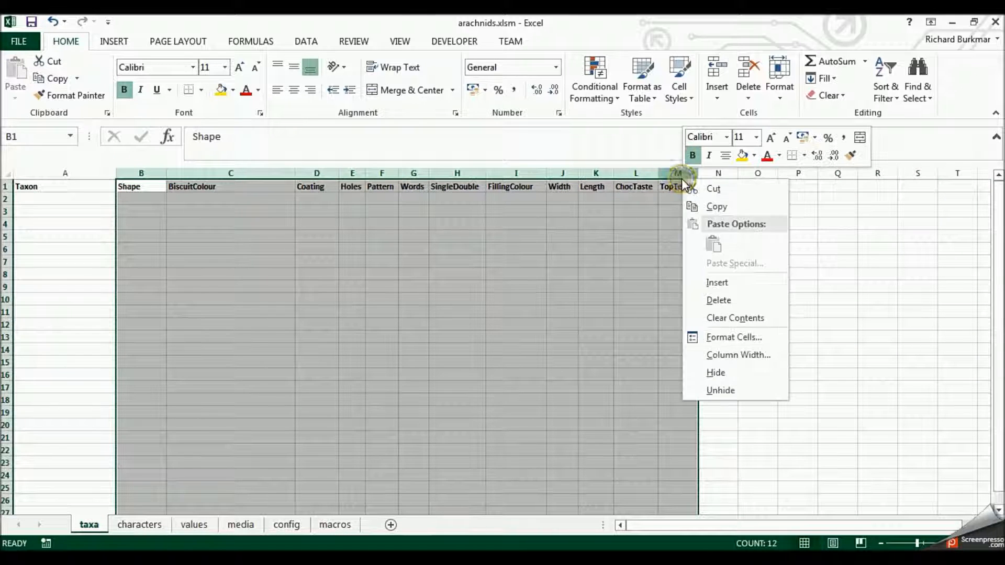
{"action": "left_click", "coordinate": [727, 301]}
{"action": "left_click", "coordinate": [231, 261]}
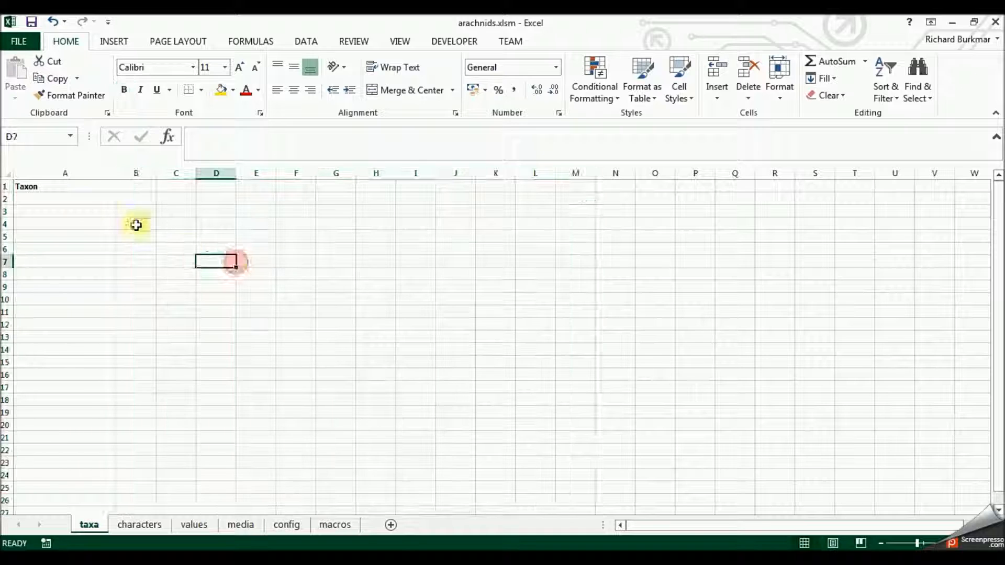
- Look through the biscuit data on the characters, values and media sheets
{"action": "left_click", "coordinate": [152, 527]}
{"action": "left_click", "coordinate": [196, 525]}
{"action": "left_click", "coordinate": [251, 525]}
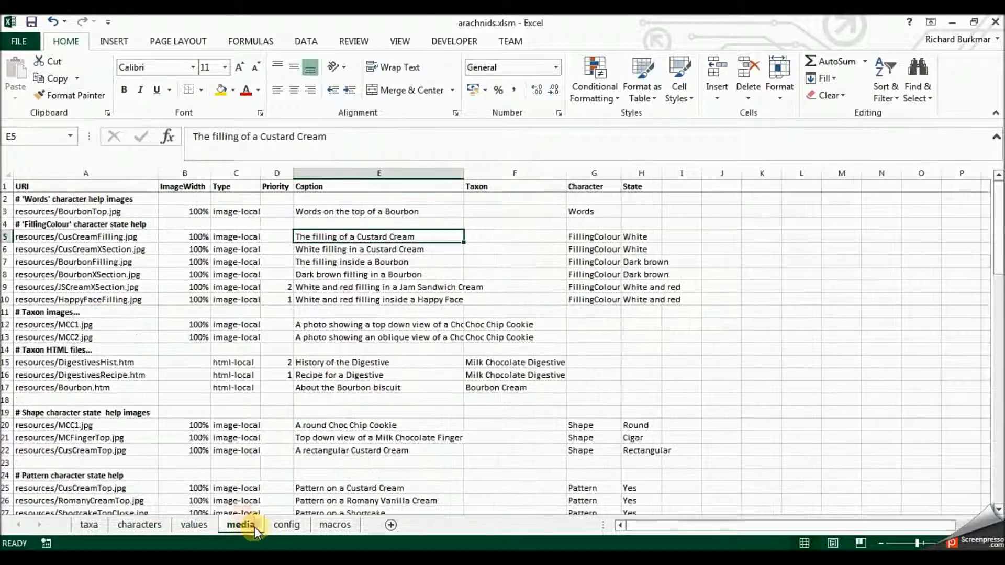
{"action": "left_click", "coordinate": [190, 525]}
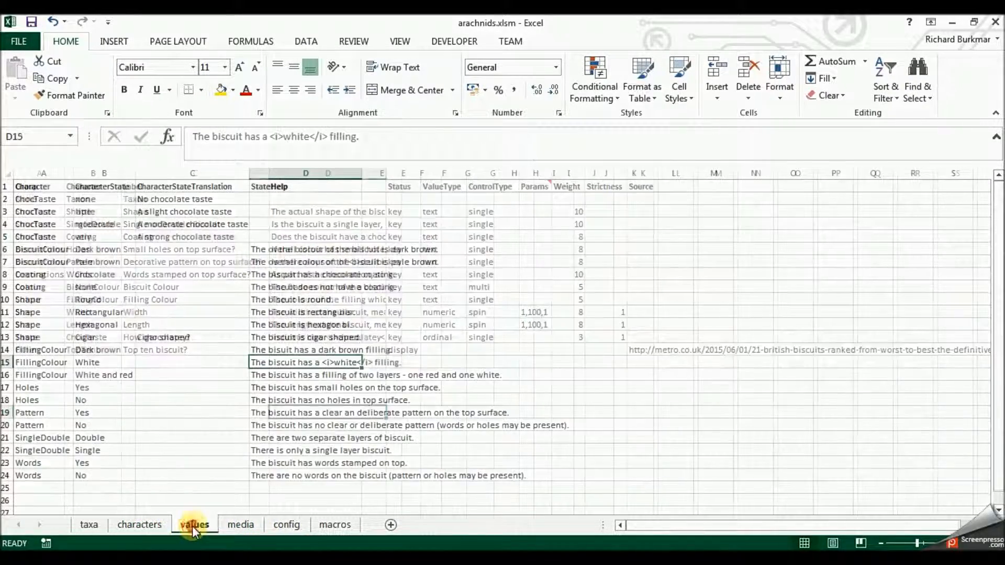
{"action": "left_click", "coordinate": [238, 525]}
{"action": "left_click", "coordinate": [203, 525]}
- Rename the existing characters sheet as charactersB
{"action": "left_click", "coordinate": [159, 527]}
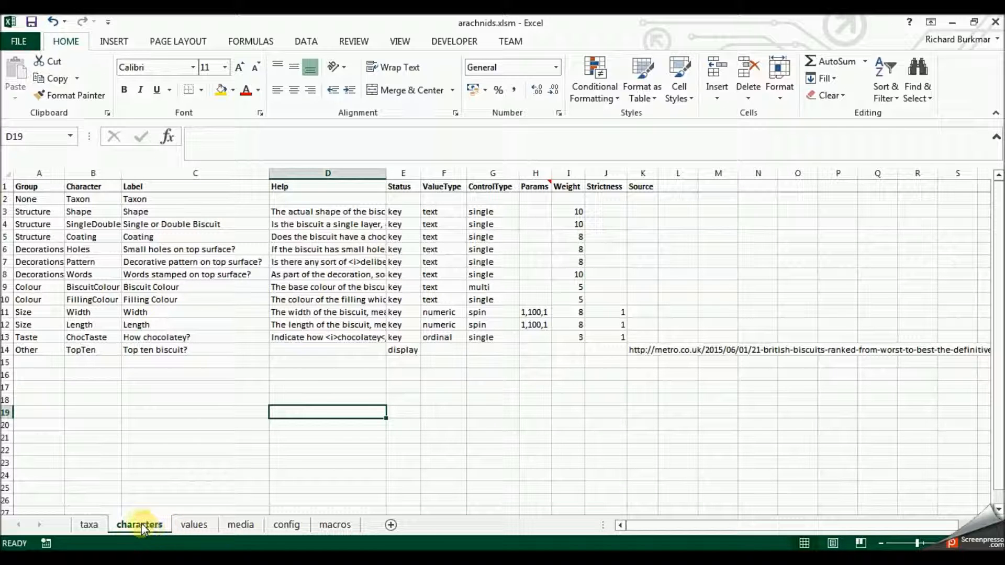
{"action": "right_click", "coordinate": [141, 523]}
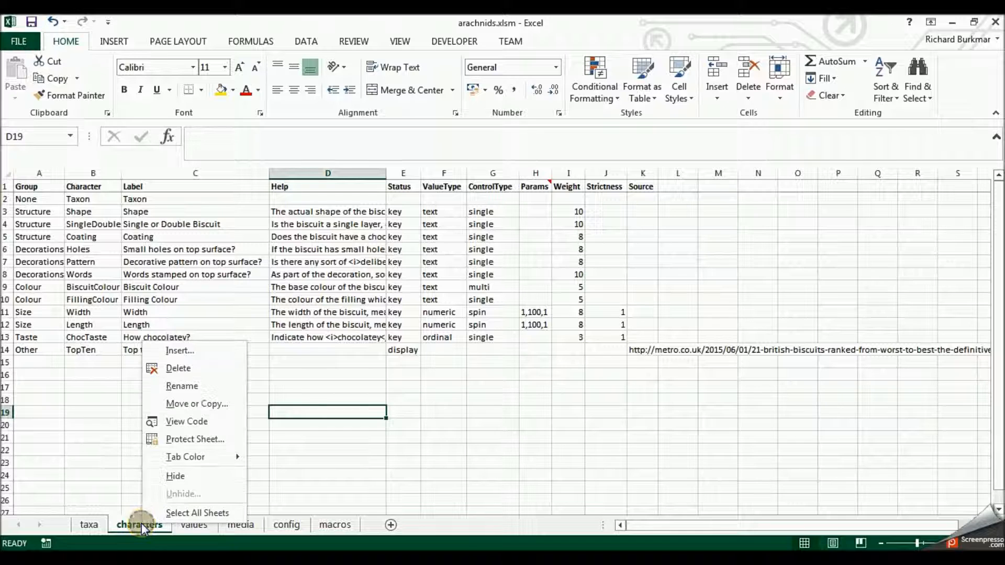
{"action": "left_click", "coordinate": [197, 390]}
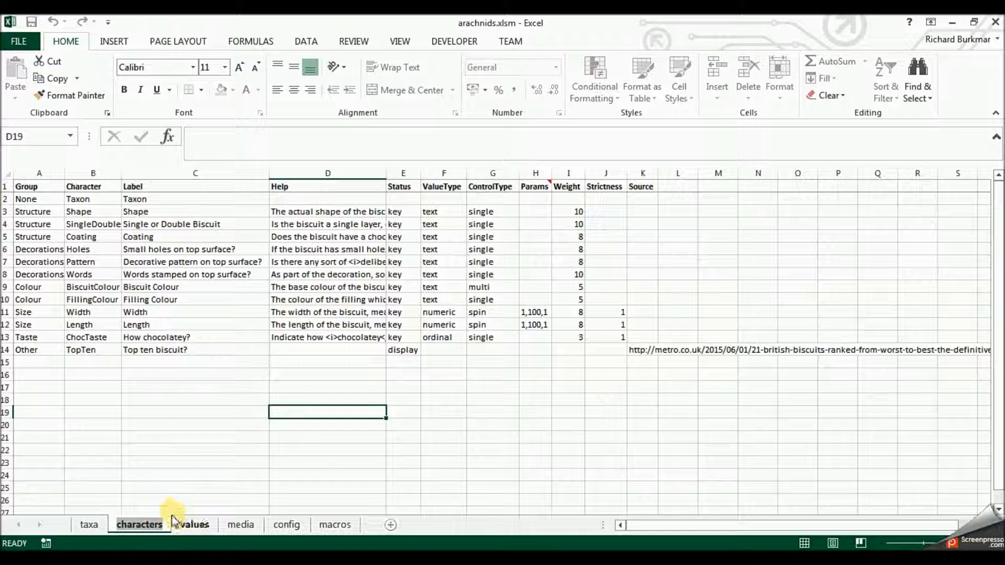
{"action": "key", "text": "Return"}
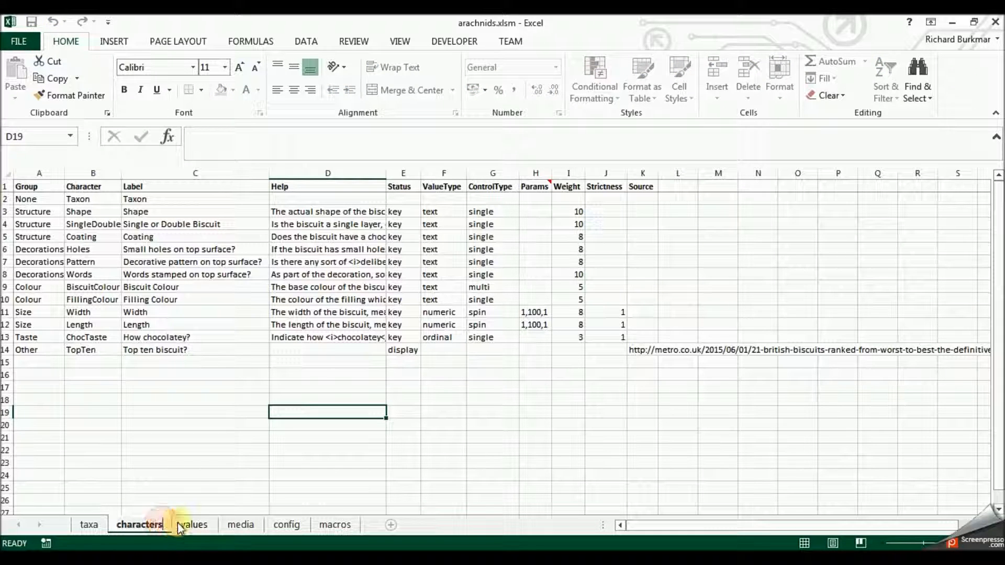
{"action": "type", "text": "M"}
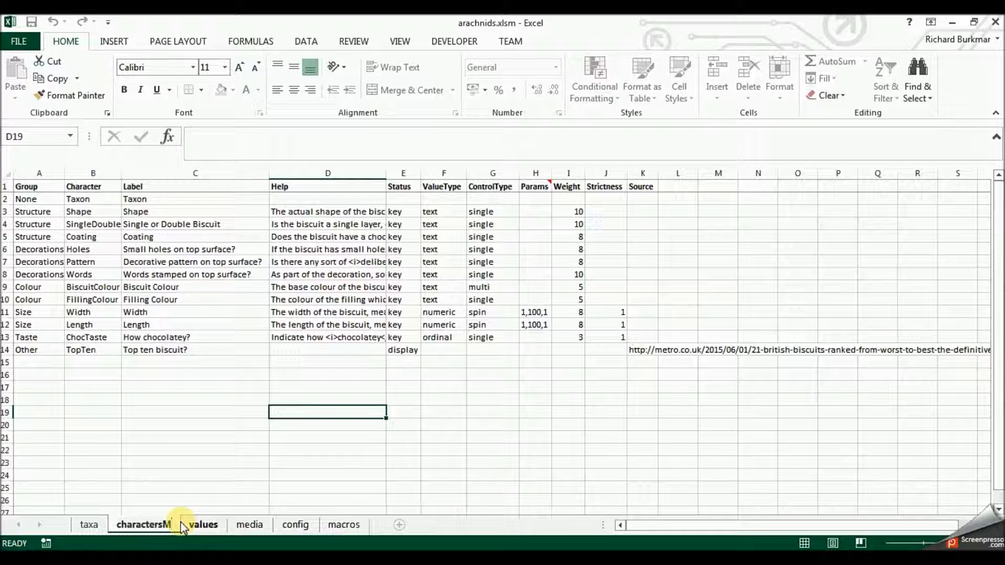
{"action": "key", "text": "BackSpace"}
{"action": "type", "text": "B"}
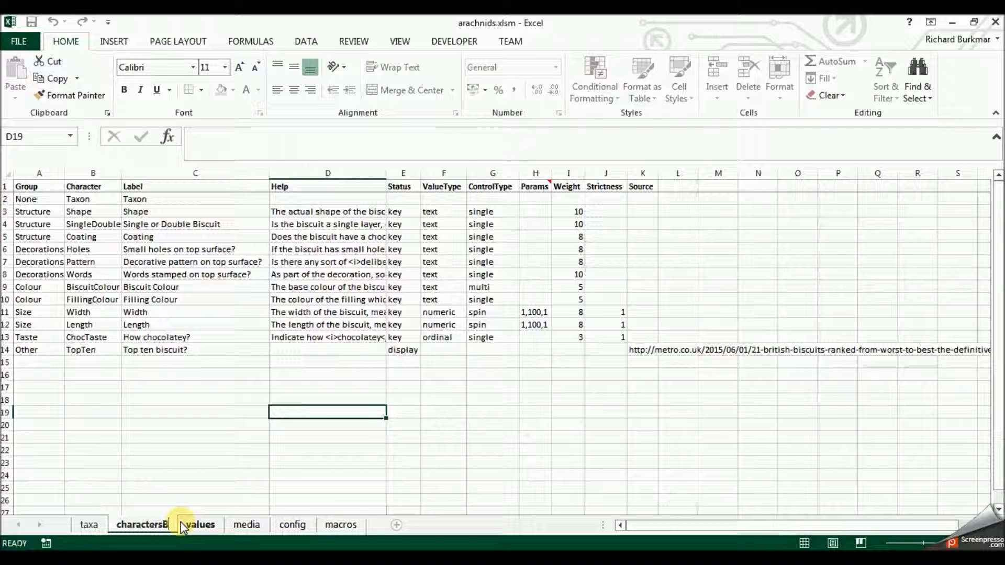
{"action": "key", "text": "Return"}
- Add a new blank worksheet named characters and place it directly before the charactersB sheet
{"action": "left_click", "coordinate": [396, 525]}
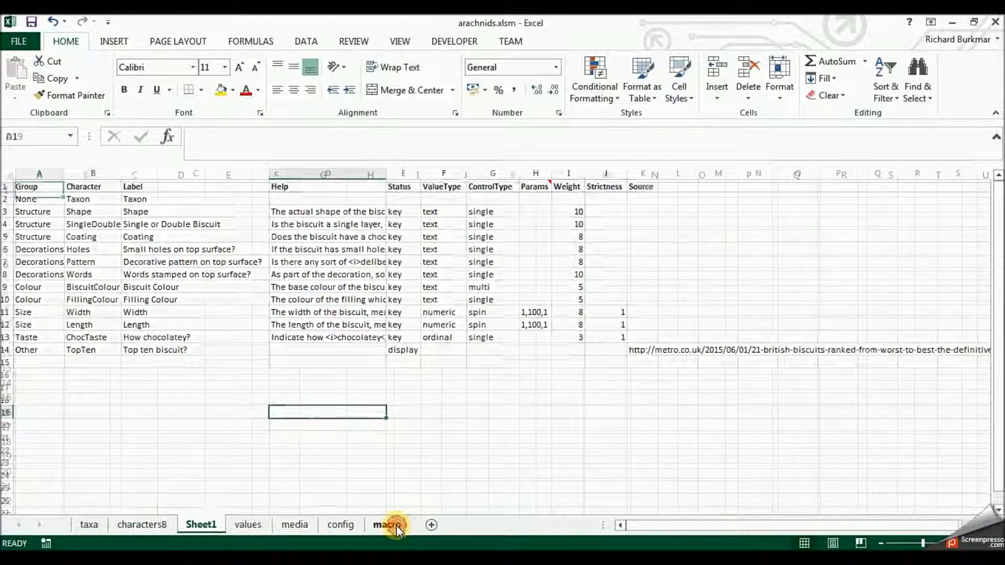
{"action": "right_click", "coordinate": [199, 525]}
{"action": "left_click", "coordinate": [241, 390]}
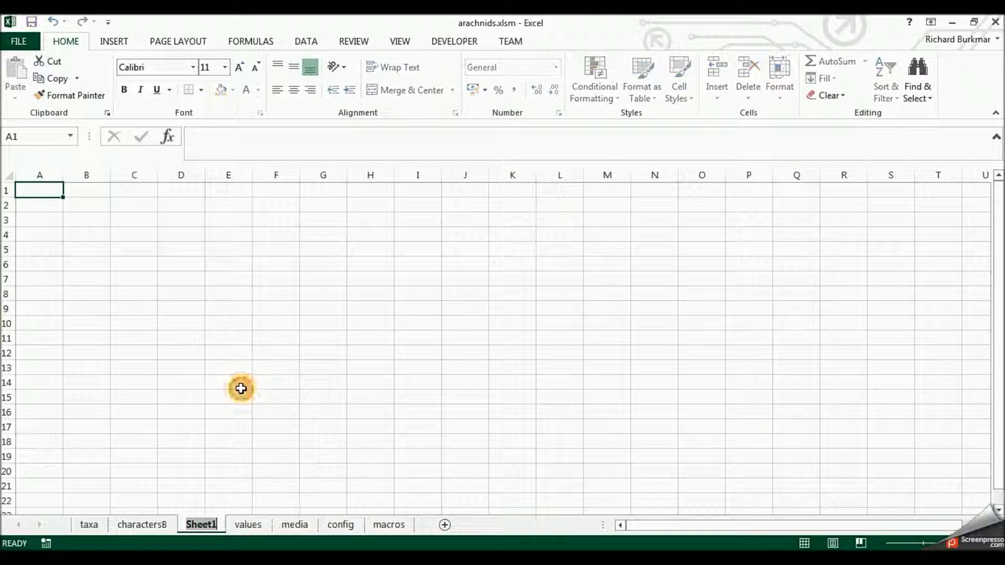
{"action": "type", "text": "characters"}
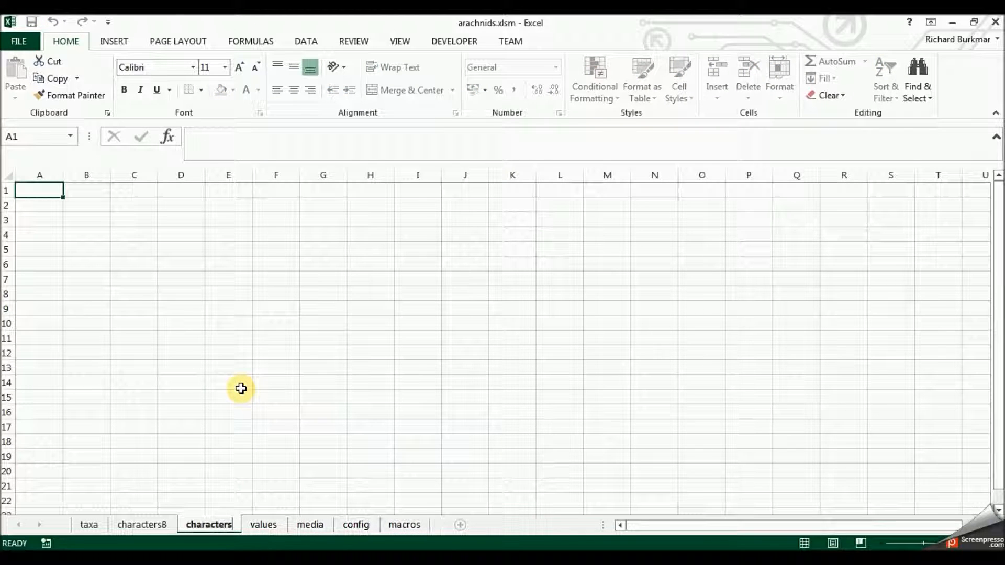
{"action": "key", "text": "Return"}
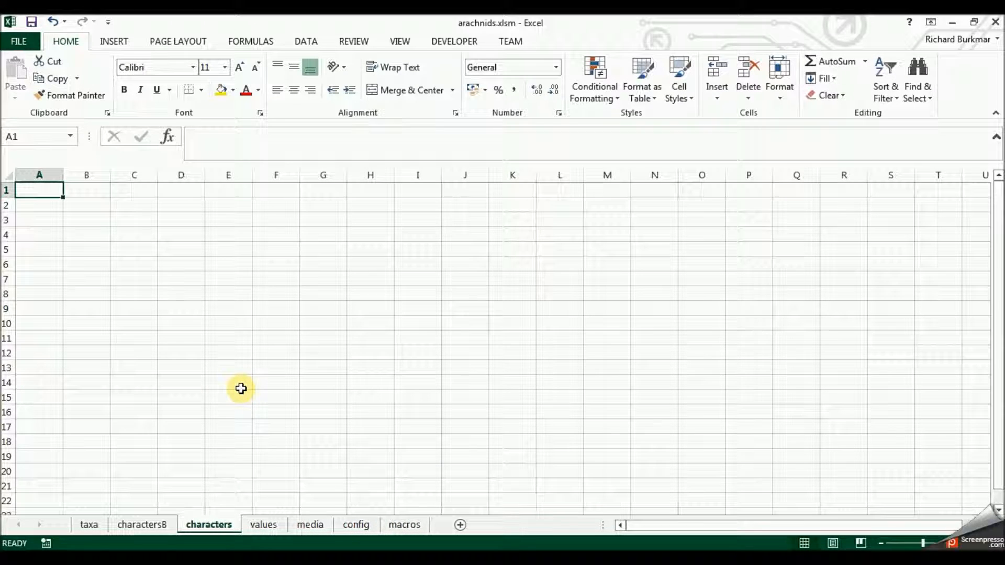
{"action": "left_click_drag", "start_coordinate": [220, 520], "coordinate": [149, 537]}
- Copy the header row from the charactersB sheet into row 1 of the new characters sheet
{"action": "left_click", "coordinate": [206, 524]}
{"action": "left_click", "coordinate": [5, 186]}
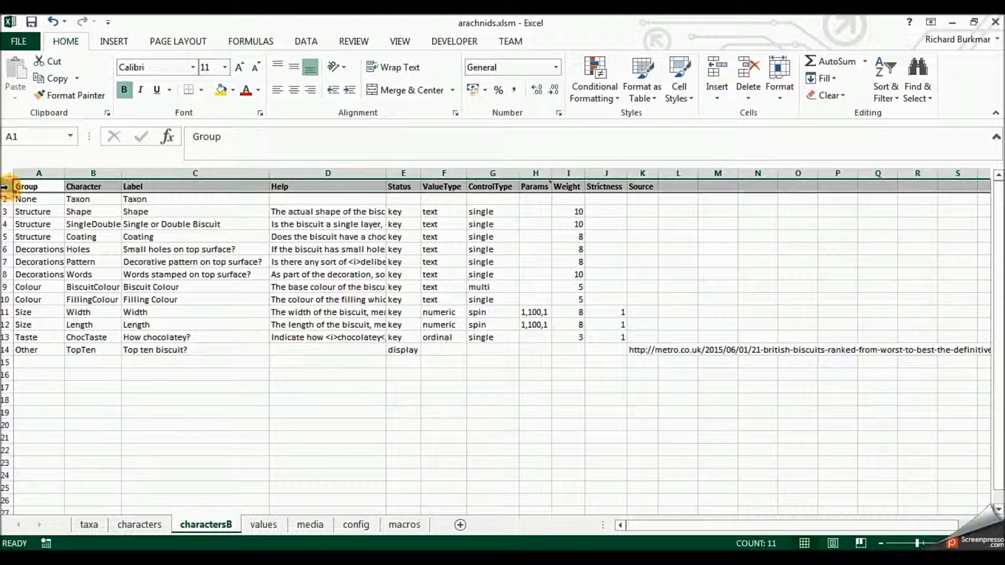
{"action": "key", "text": "ctrl+c"}
{"action": "left_click", "coordinate": [138, 525]}
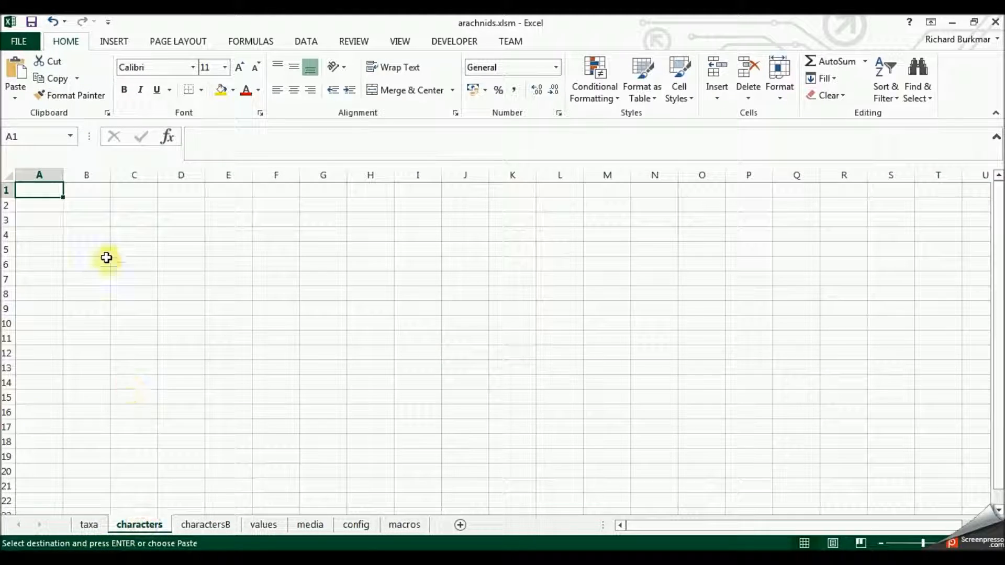
{"action": "left_click", "coordinate": [6, 190]}
{"action": "key", "text": "ctrl+v"}
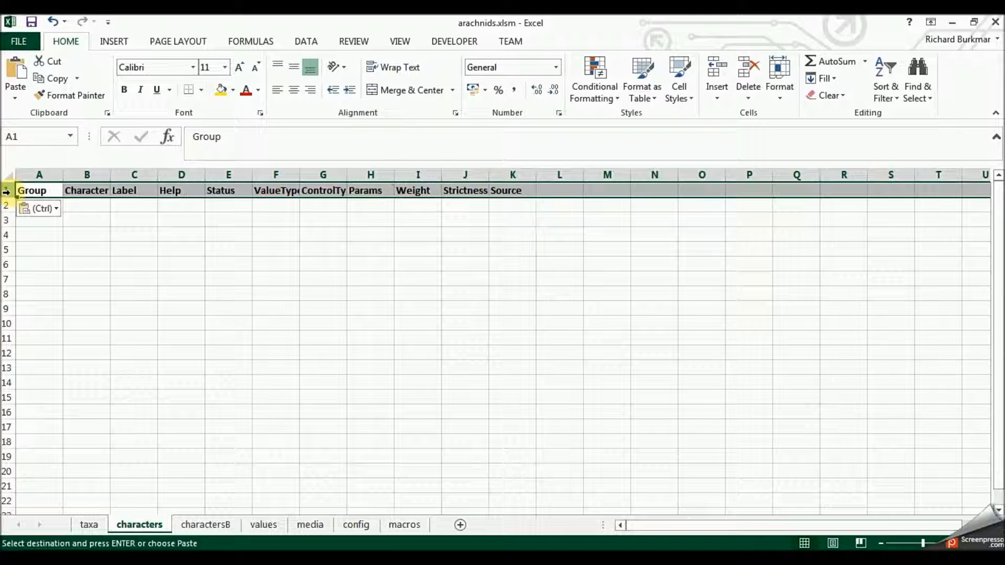
- Create a copy of the values sheet within arachnids.xlsm, placed directly before the media sheet
{"action": "left_click", "coordinate": [139, 243]}
{"action": "left_click", "coordinate": [257, 528]}
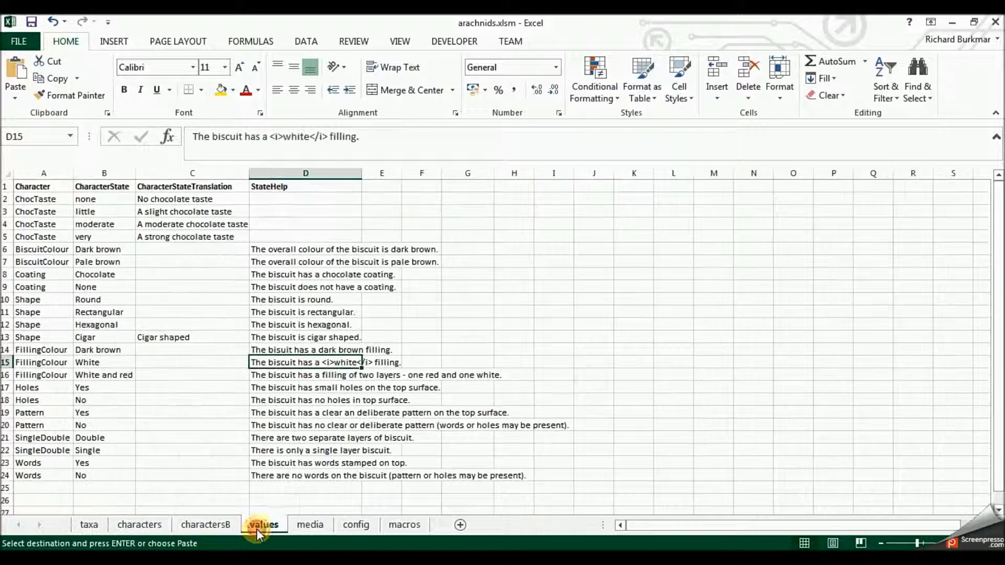
{"action": "left_click", "coordinate": [309, 527]}
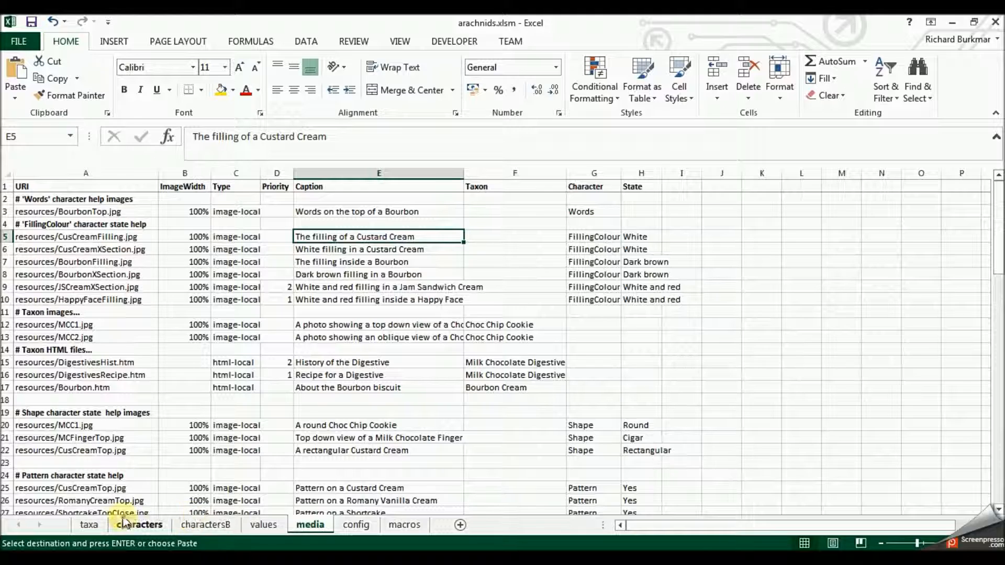
{"action": "left_click", "coordinate": [265, 526]}
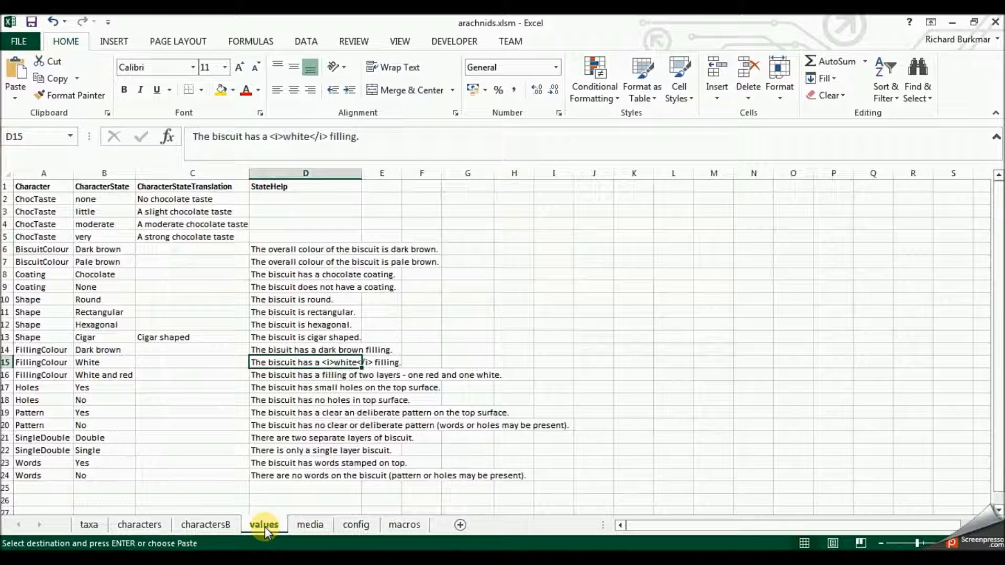
{"action": "right_click", "coordinate": [265, 527]}
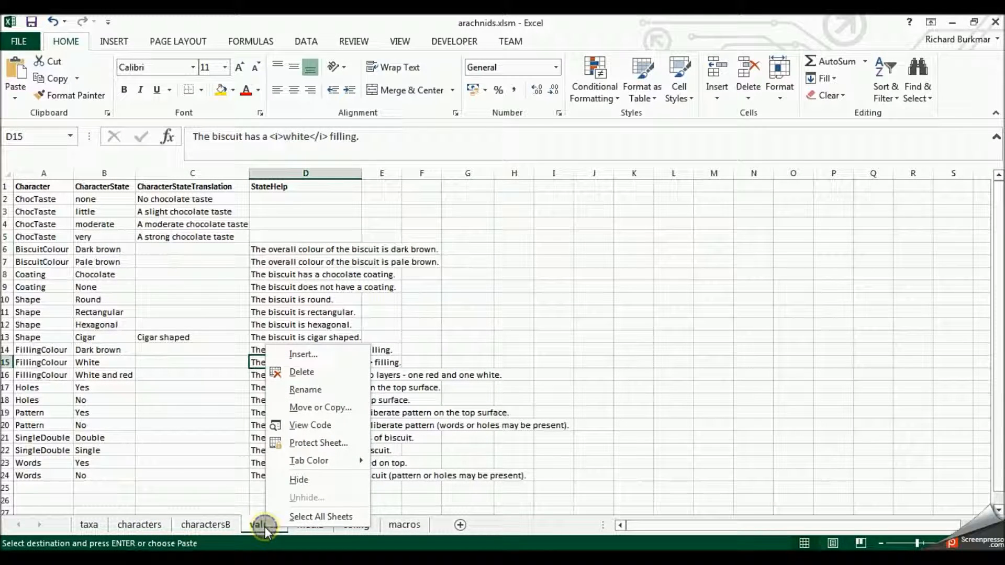
{"action": "left_click", "coordinate": [328, 409]}
{"action": "left_click", "coordinate": [243, 464]}
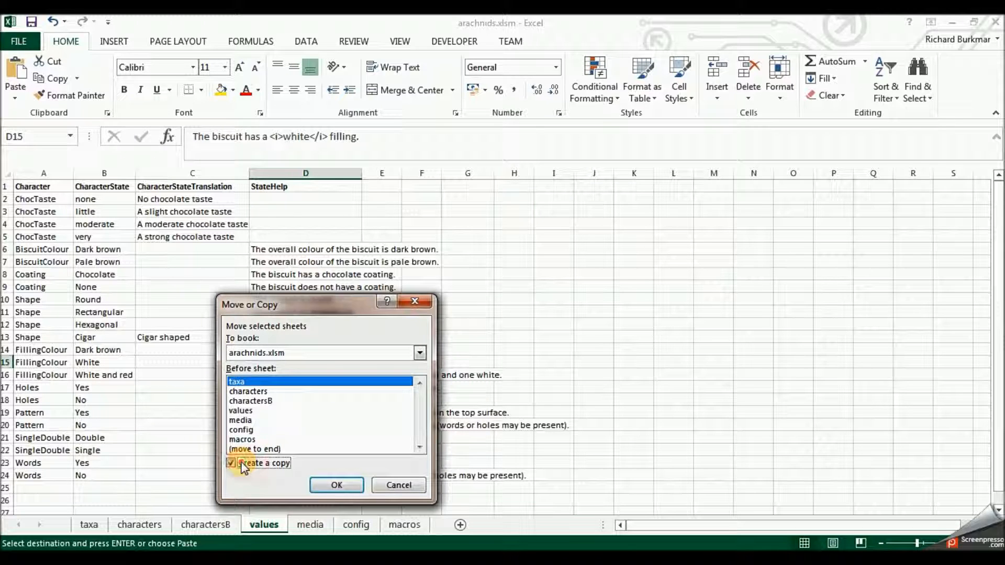
{"action": "left_click", "coordinate": [250, 421]}
{"action": "left_click", "coordinate": [336, 484]}
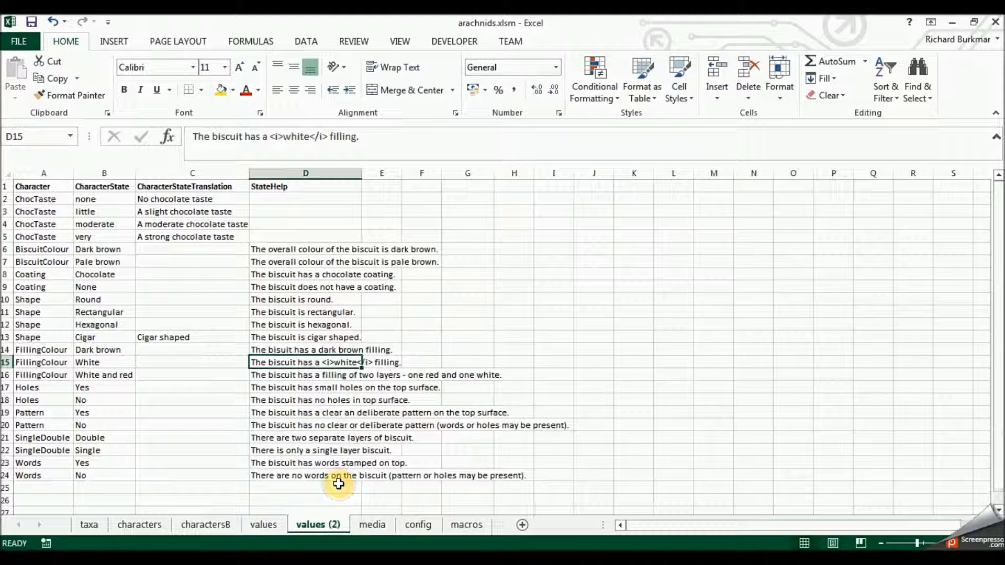
- Rename the copied values sheet as valuesB
{"action": "right_click", "coordinate": [313, 527]}
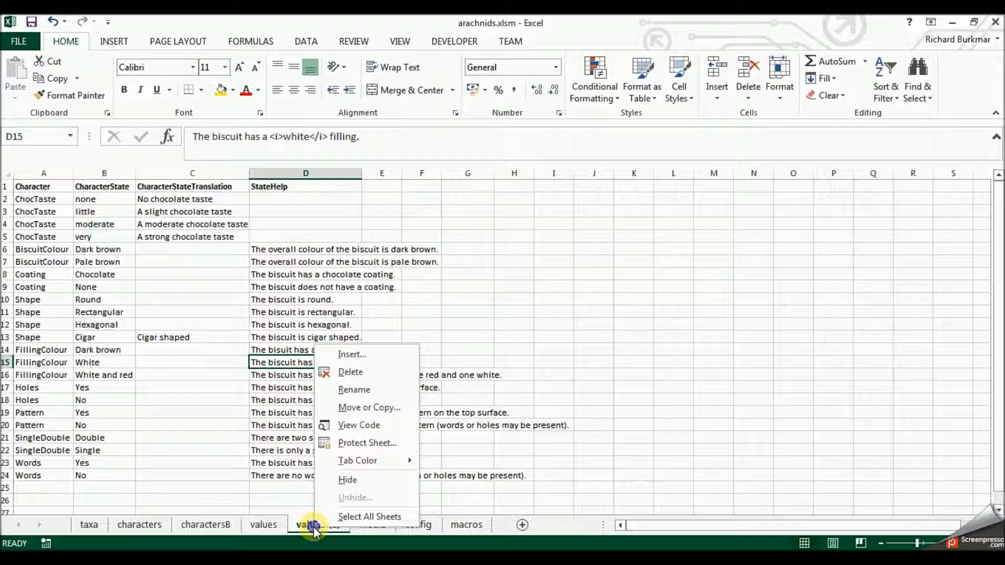
{"action": "left_click", "coordinate": [357, 396]}
{"action": "type", "text": "value"}
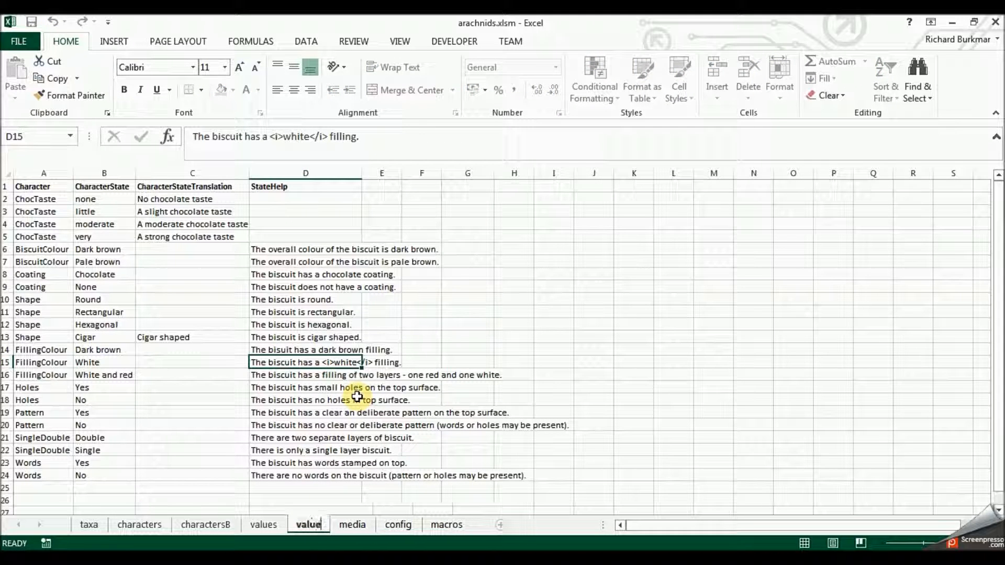
{"action": "type", "text": "sB"}
{"action": "key", "text": "Return"}
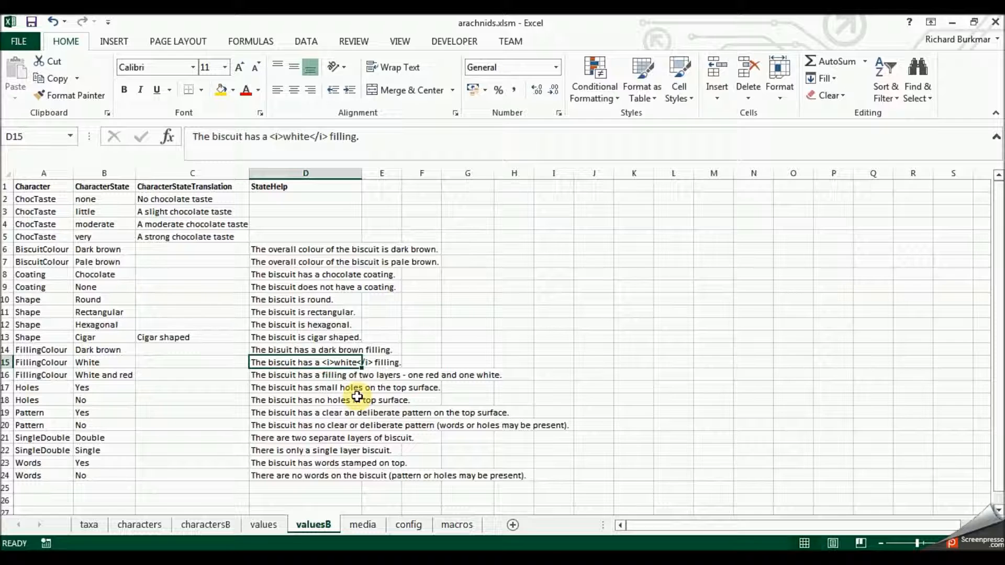
- Delete the biscuit data in rows 2 to 24 of the original values sheet, keeping the header row
{"action": "left_click", "coordinate": [268, 526]}
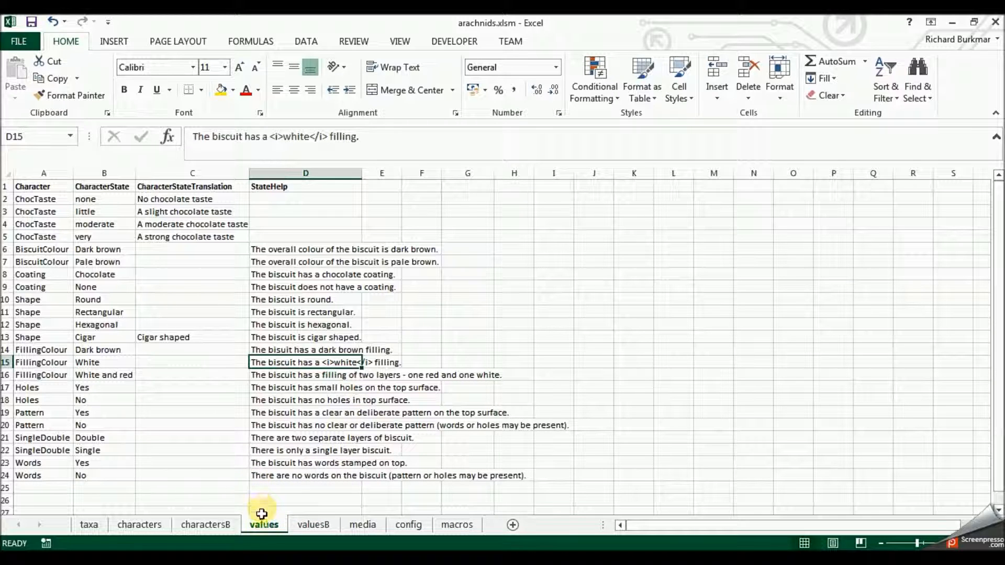
{"action": "left_click_drag", "start_coordinate": [12, 201], "coordinate": [11, 475]}
{"action": "right_click", "coordinate": [36, 475]}
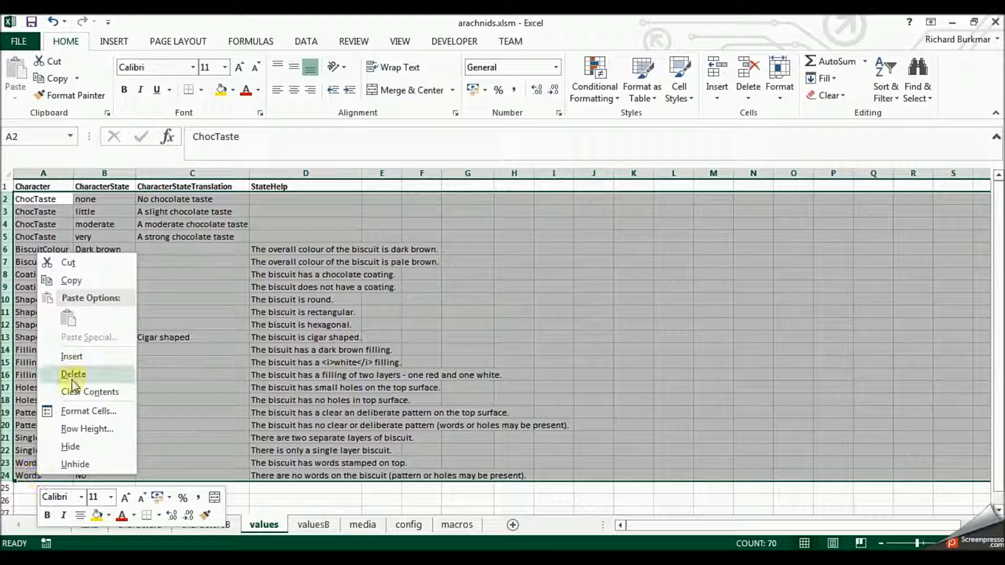
{"action": "left_click", "coordinate": [74, 373]}
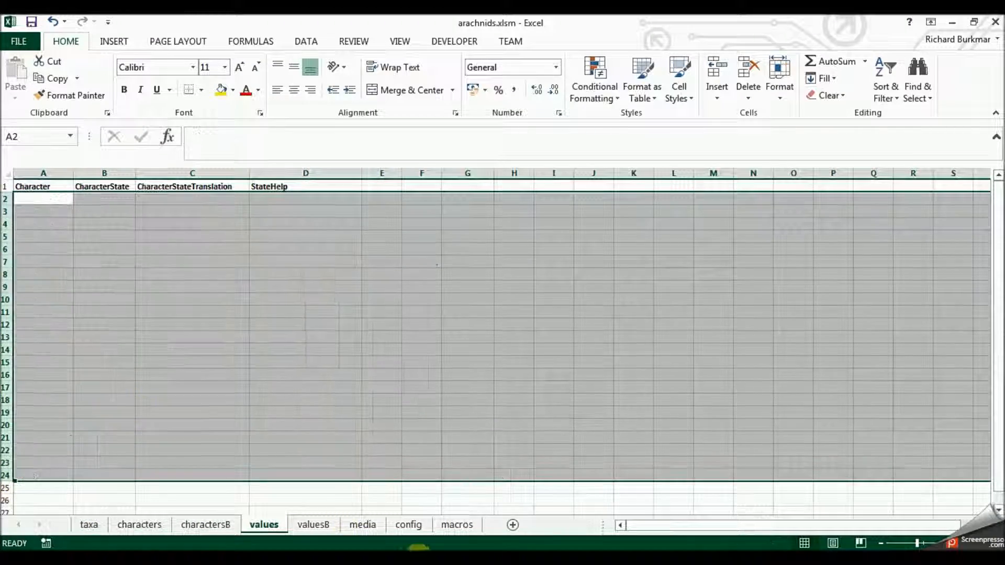
- Create a copy of the media sheet in the same workbook, placed directly before the config sheet
{"action": "left_click", "coordinate": [359, 530]}
{"action": "right_click", "coordinate": [359, 530]}
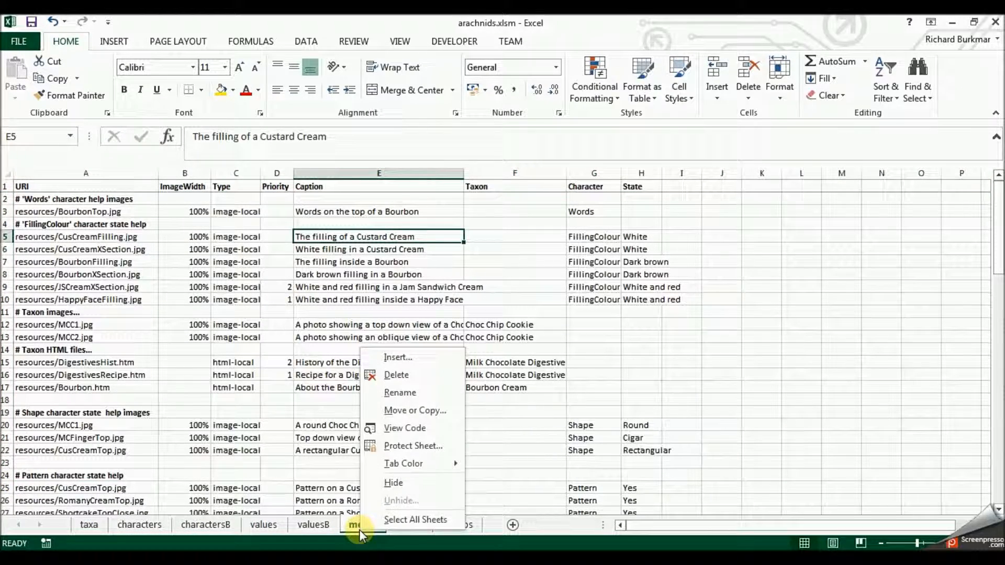
{"action": "left_click", "coordinate": [415, 412]}
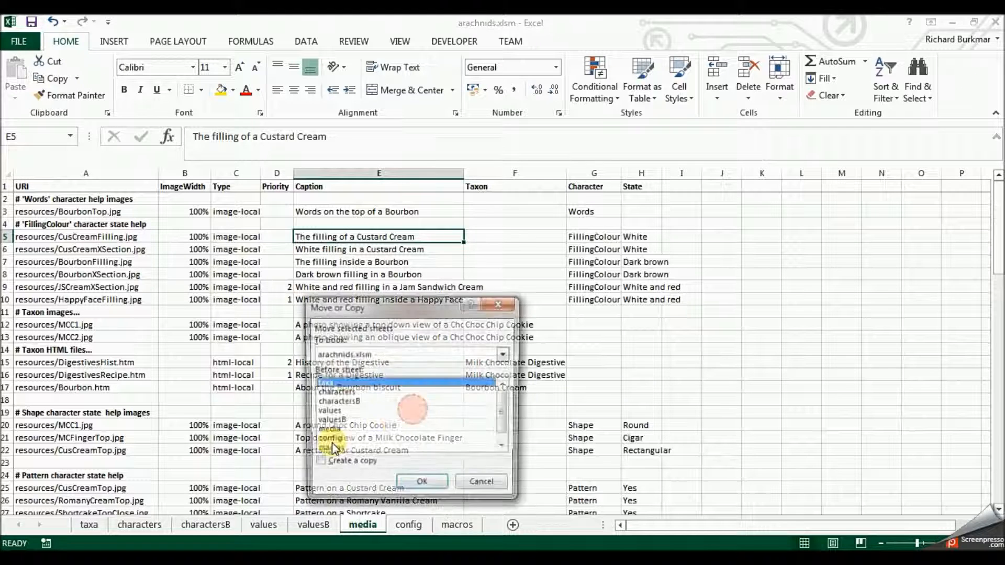
{"action": "left_click", "coordinate": [318, 465]}
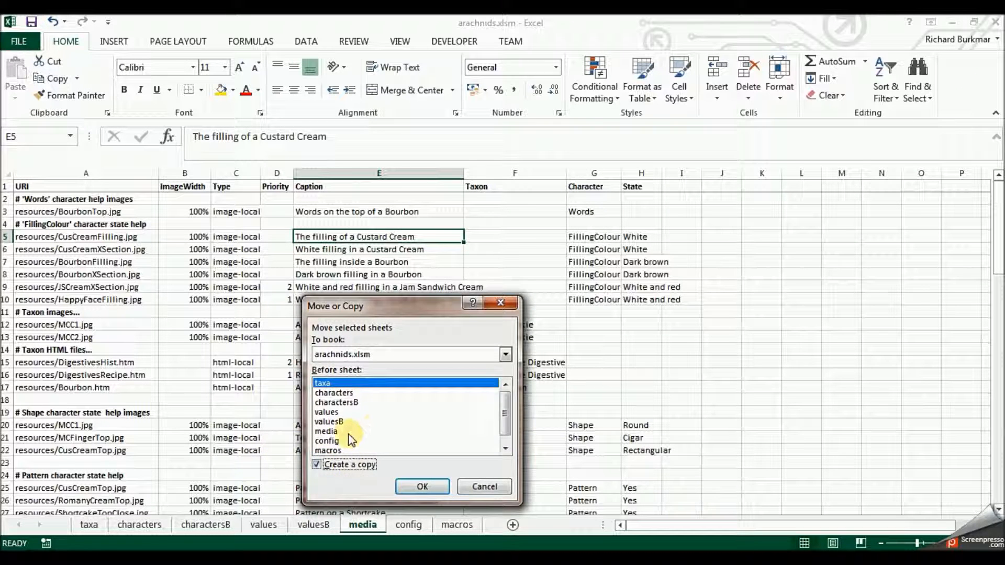
{"action": "left_click", "coordinate": [331, 441]}
{"action": "left_click", "coordinate": [422, 487]}
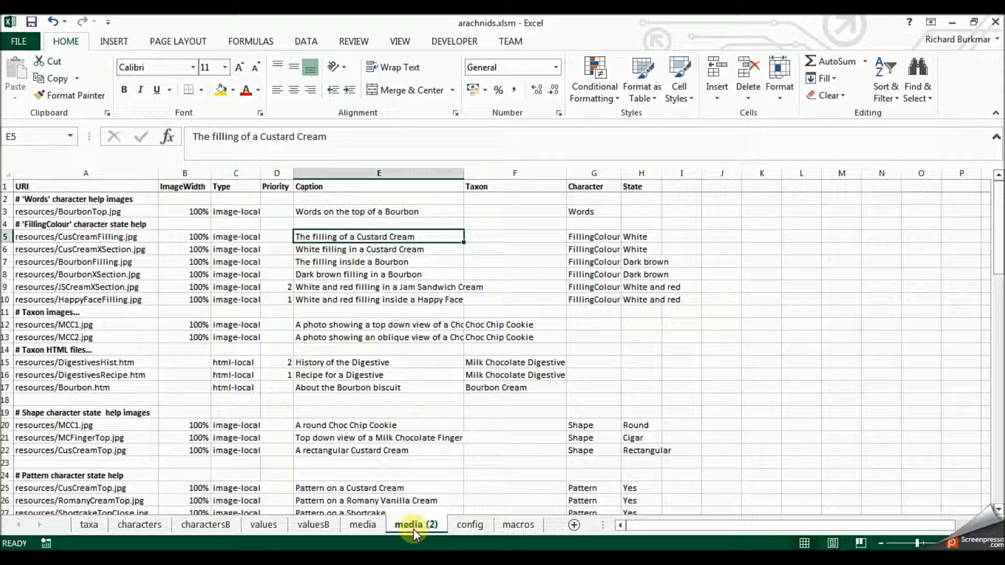
- Rename the copied media sheet as mediaB
{"action": "right_click", "coordinate": [413, 529]}
{"action": "left_click", "coordinate": [455, 389]}
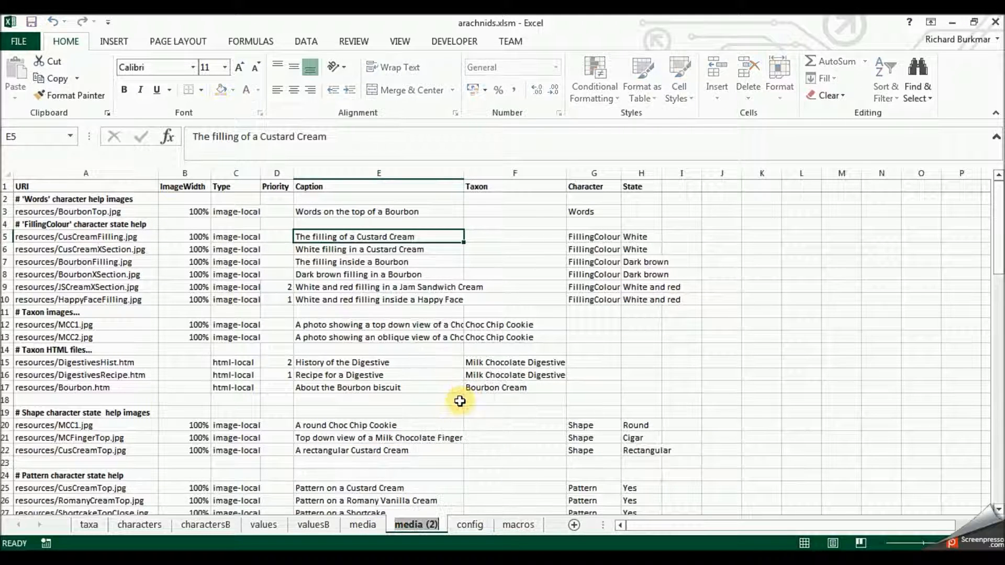
{"action": "type", "text": "mediaB"}
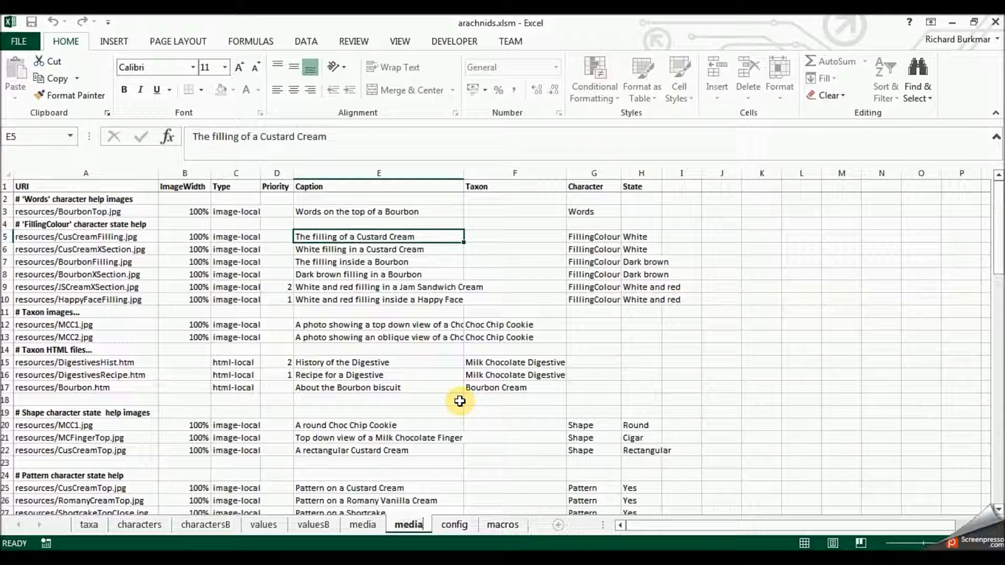
{"action": "key", "text": "Return"}
- Delete the biscuit data in rows 2 to 87 of the original media sheet, keeping the header row
{"action": "left_click", "coordinate": [362, 525]}
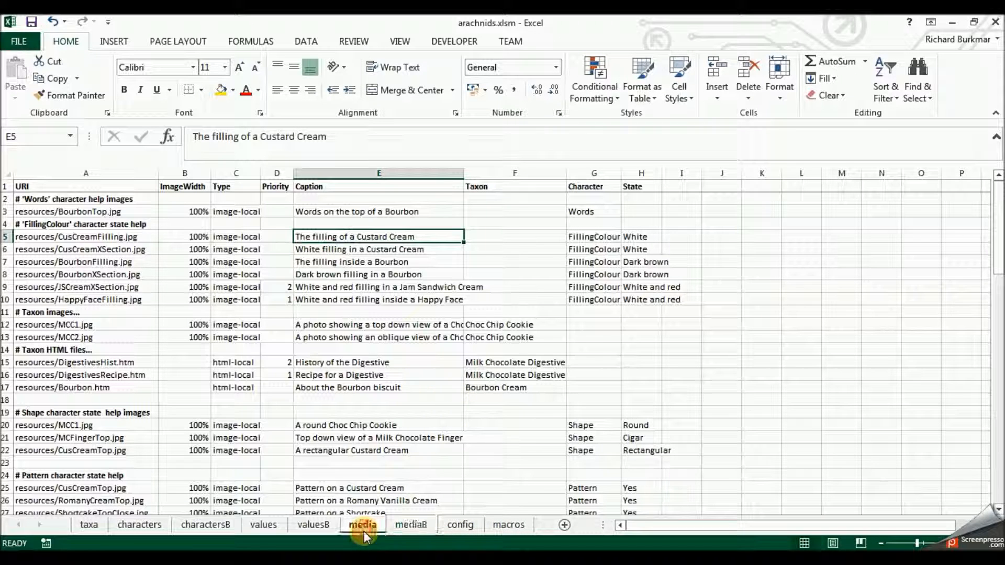
{"action": "left_click_drag", "start_coordinate": [5, 198], "coordinate": [88, 480]}
{"action": "right_click", "coordinate": [89, 481]}
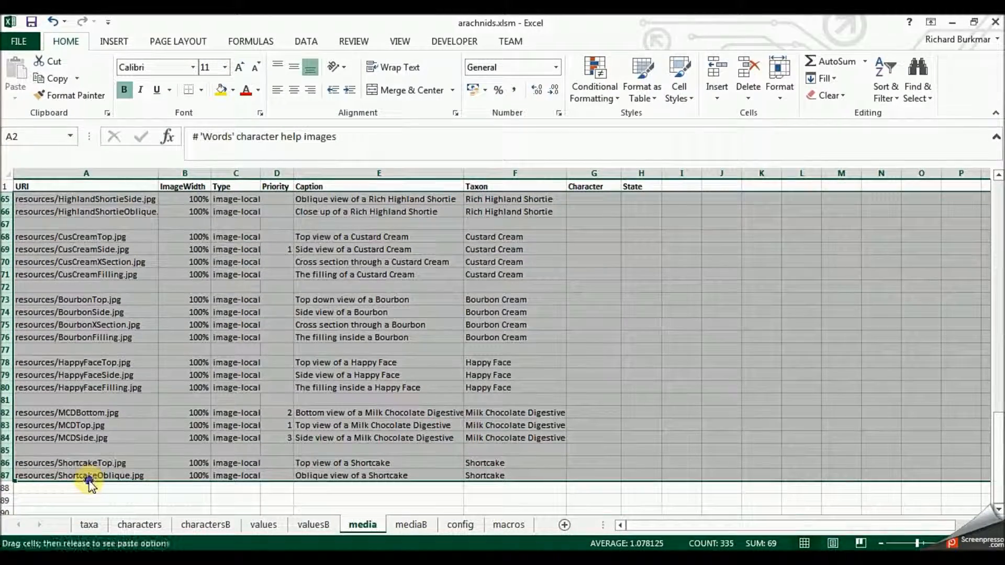
{"action": "right_click", "coordinate": [133, 436]}
{"action": "left_click", "coordinate": [168, 338]}
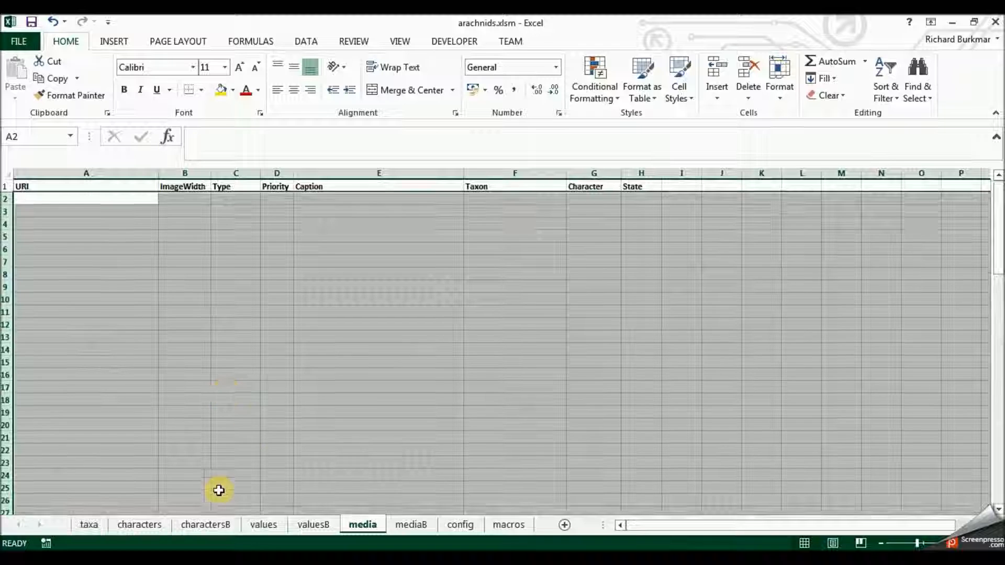
{"action": "left_click", "coordinate": [219, 491]}
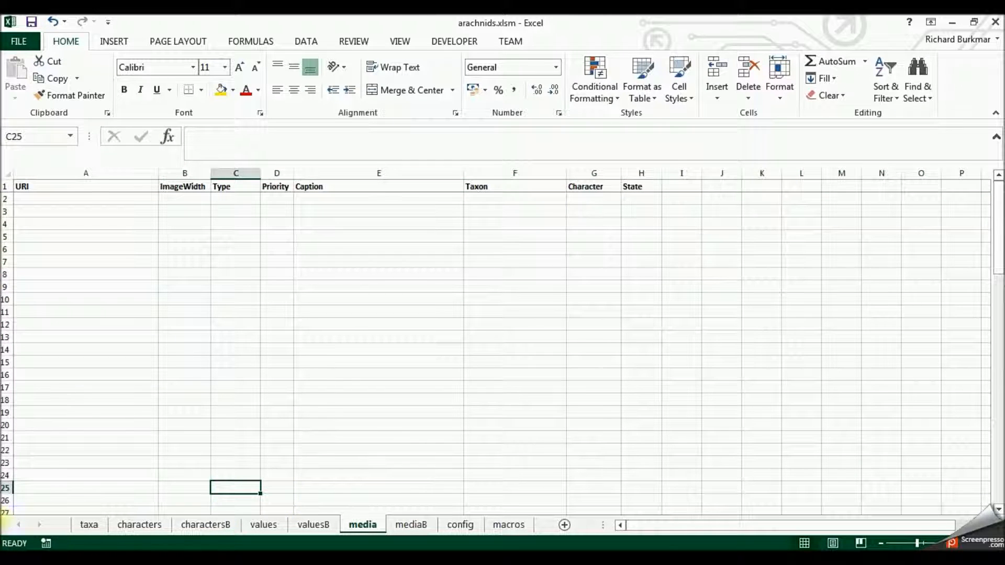
- Review the taxa, characters, values, media and config sheets, then return to the taxa sheet
{"action": "left_click", "coordinate": [90, 526]}
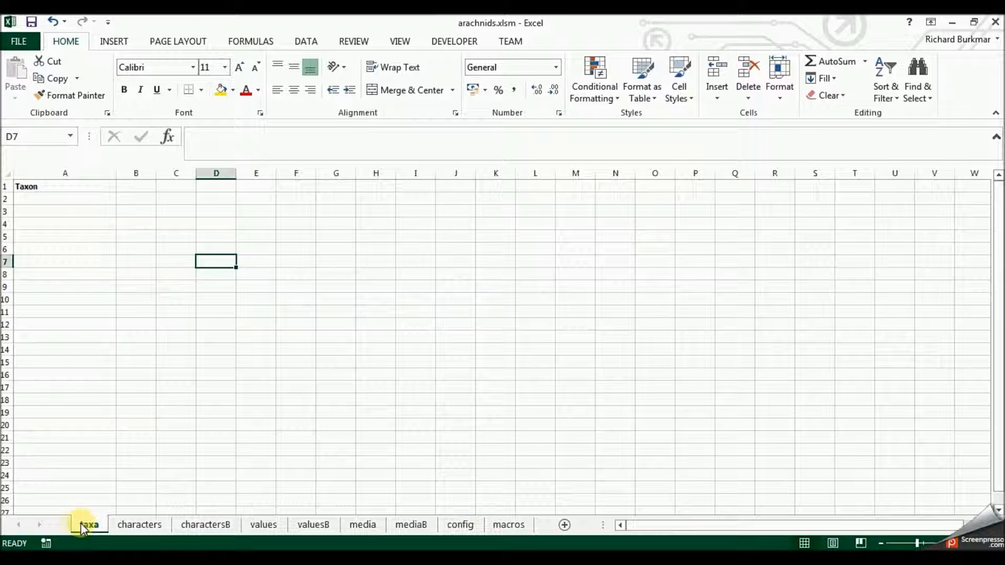
{"action": "left_click", "coordinate": [149, 525]}
{"action": "left_click", "coordinate": [270, 527]}
{"action": "left_click", "coordinate": [369, 527]}
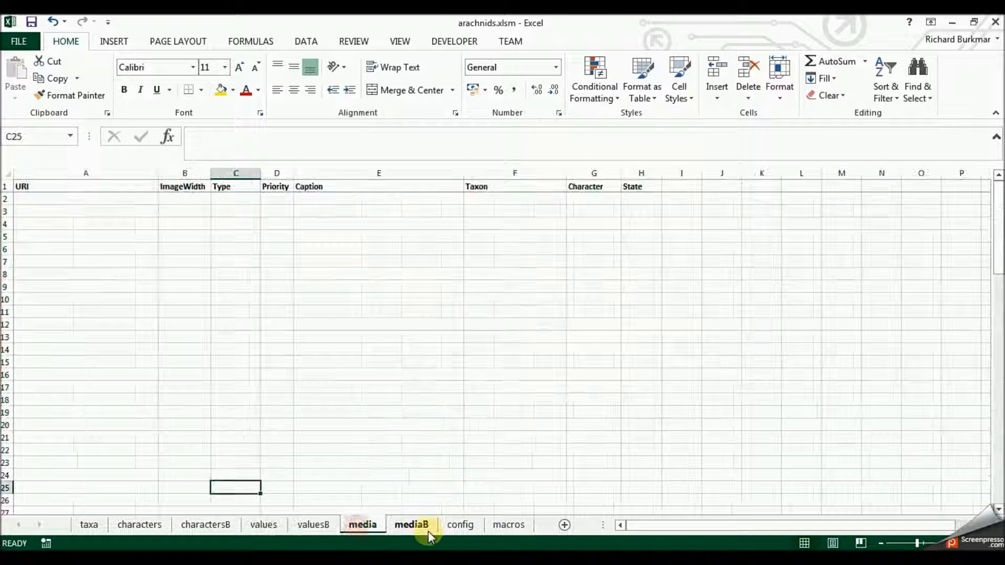
{"action": "left_click", "coordinate": [460, 526]}
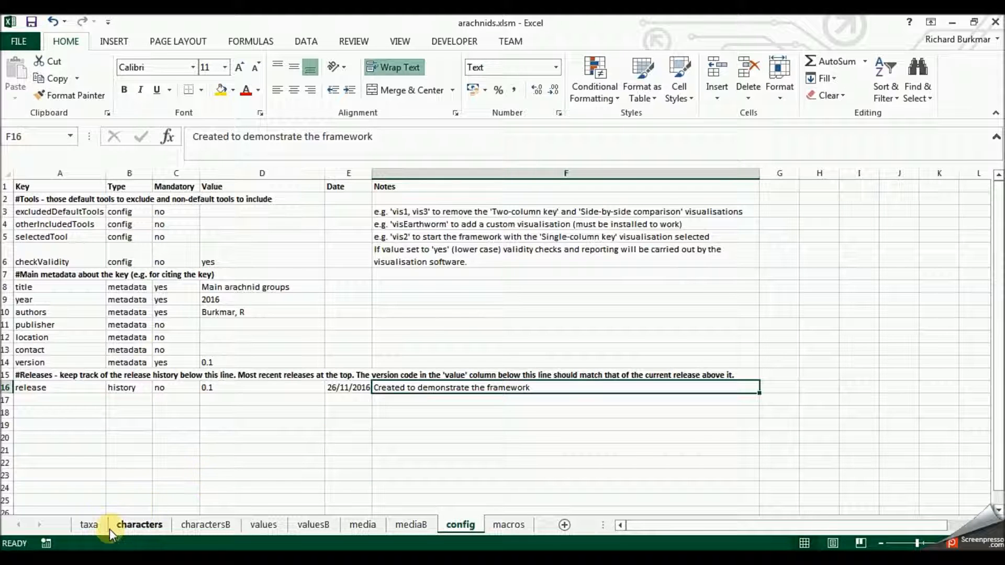
{"action": "left_click", "coordinate": [90, 524]}
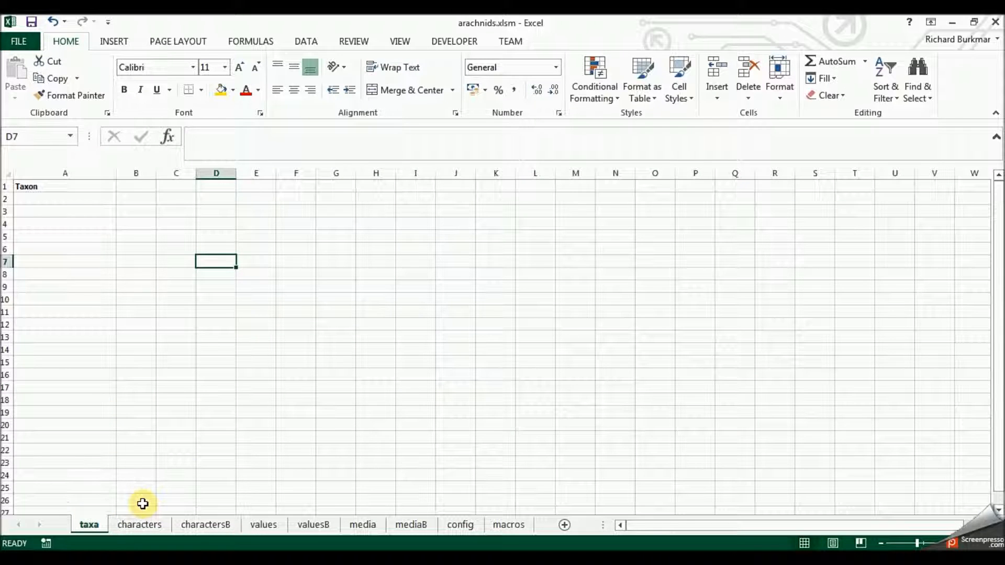